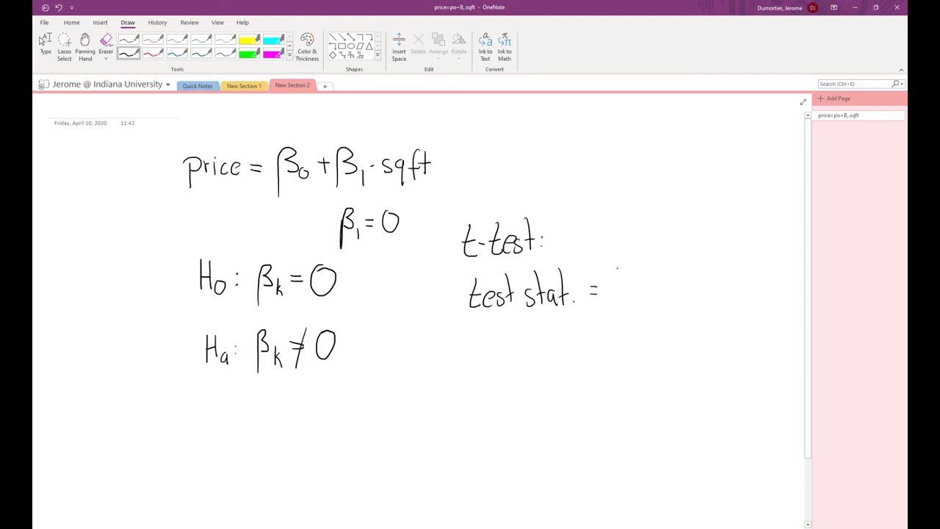
Step: With the black pen, ink the test statistic (x̄ − μ)/s.e and note μ = 0
{"action": "left_click", "coordinate": [44, 43]}
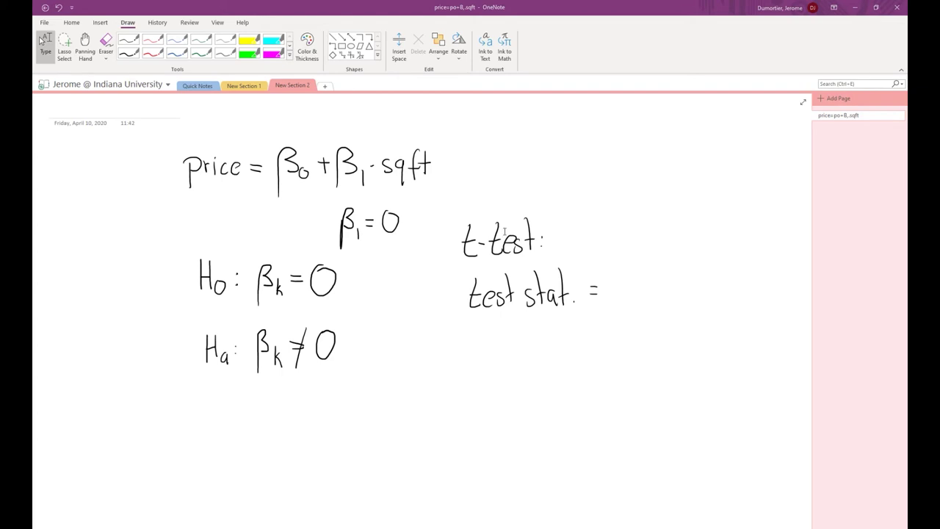
{"action": "left_click", "coordinate": [132, 54]}
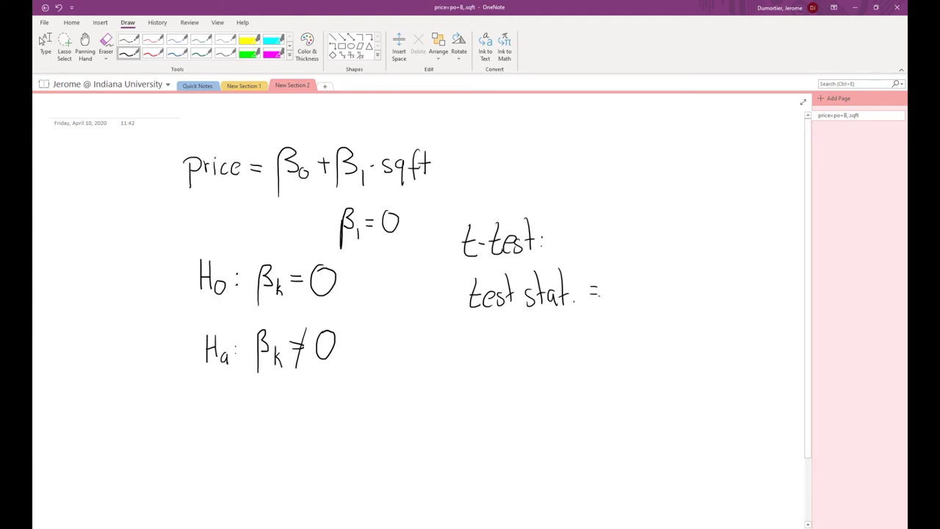
{"action": "mouse_move", "coordinate": [617, 266]}
{"action": "left_mouse_down"}
{"action": "mouse_move", "coordinate": [627, 278]}
{"action": "mouse_move", "coordinate": [617, 279]}
{"action": "mouse_move", "coordinate": [630, 260]}
{"action": "mouse_move", "coordinate": [651, 292]}
{"action": "mouse_move", "coordinate": [676, 263]}
{"action": "left_mouse_up"}
{"action": "mouse_move", "coordinate": [613, 296]}
{"action": "left_mouse_down"}
{"action": "mouse_move", "coordinate": [674, 291]}
{"action": "mouse_move", "coordinate": [630, 317]}
{"action": "mouse_move", "coordinate": [658, 311]}
{"action": "mouse_move", "coordinate": [662, 321]}
{"action": "left_mouse_up"}
{"action": "left_click", "coordinate": [643, 321]}
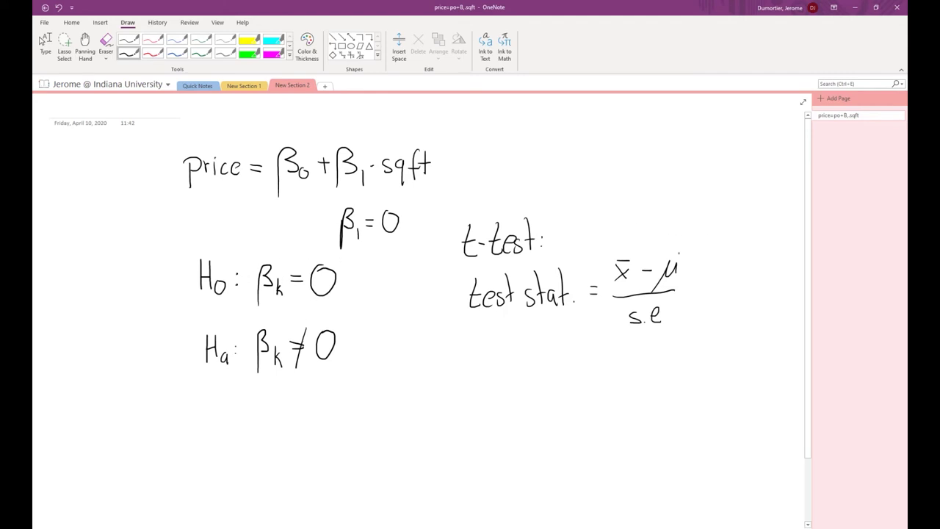
{"action": "left_click_drag", "start_coordinate": [678, 247], "coordinate": [705, 230]}
Step: Handwrite a second line reading 'test-stat. = β' below it
{"action": "mouse_move", "coordinate": [468, 362]}
{"action": "left_mouse_down"}
{"action": "mouse_move", "coordinate": [465, 381]}
{"action": "mouse_move", "coordinate": [473, 372]}
{"action": "mouse_move", "coordinate": [488, 382]}
{"action": "left_mouse_up"}
{"action": "mouse_move", "coordinate": [499, 356]}
{"action": "left_mouse_down"}
{"action": "mouse_move", "coordinate": [499, 379]}
{"action": "mouse_move", "coordinate": [533, 378]}
{"action": "left_mouse_up"}
{"action": "left_click_drag", "start_coordinate": [529, 372], "coordinate": [549, 375]}
{"action": "left_click", "coordinate": [557, 374]}
{"action": "left_click_drag", "start_coordinate": [546, 372], "coordinate": [591, 373]}
{"action": "mouse_move", "coordinate": [621, 342]}
{"action": "left_mouse_down"}
{"action": "mouse_move", "coordinate": [620, 365]}
{"action": "mouse_move", "coordinate": [628, 351]}
{"action": "mouse_move", "coordinate": [625, 361]}
{"action": "mouse_move", "coordinate": [653, 373]}
{"action": "mouse_move", "coordinate": [622, 399]}
{"action": "mouse_move", "coordinate": [643, 398]}
{"action": "left_mouse_up"}
{"action": "left_click", "coordinate": [636, 371]}
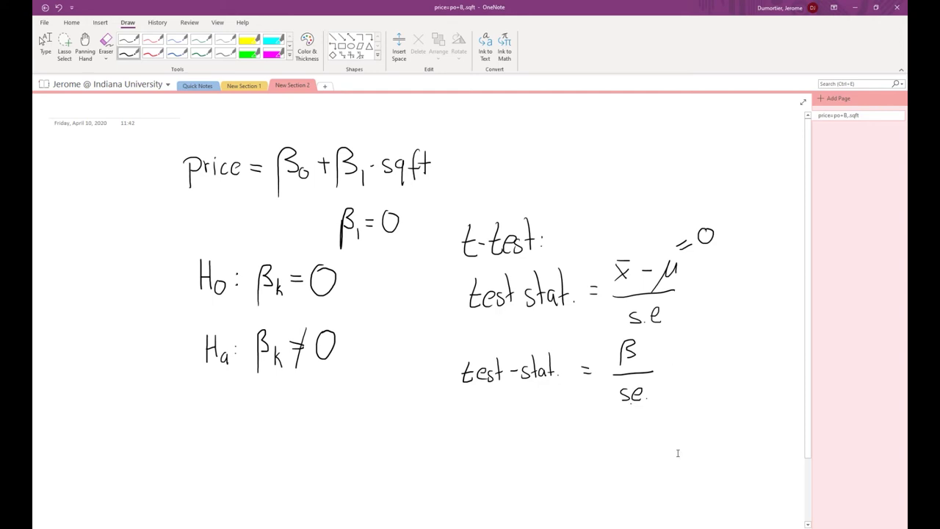
Step: Complete the line as β/se ≈ tn-2 and draw an arrow beneath it
{"action": "left_click", "coordinate": [44, 42]}
{"action": "mouse_move", "coordinate": [664, 374]}
{"action": "left_mouse_down"}
{"action": "mouse_move", "coordinate": [681, 369]}
{"action": "mouse_move", "coordinate": [676, 381]}
{"action": "mouse_move", "coordinate": [701, 388]}
{"action": "mouse_move", "coordinate": [702, 377]}
{"action": "mouse_move", "coordinate": [707, 391]}
{"action": "mouse_move", "coordinate": [740, 392]}
{"action": "left_mouse_up"}
{"action": "left_click", "coordinate": [718, 390]}
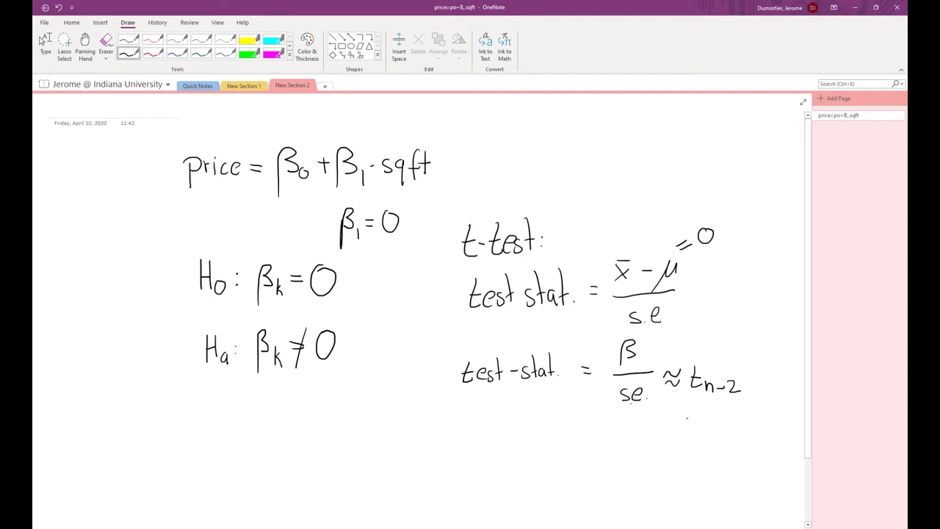
{"action": "left_click_drag", "start_coordinate": [693, 434], "coordinate": [709, 414]}
{"action": "left_click_drag", "start_coordinate": [708, 414], "coordinate": [709, 426]}
Step: Write 'bivariate model' under the arrow and draw an arrow pointing at n−2
{"action": "mouse_move", "coordinate": [633, 445]}
{"action": "left_mouse_down"}
{"action": "mouse_move", "coordinate": [635, 466]}
{"action": "mouse_move", "coordinate": [663, 456]}
{"action": "mouse_move", "coordinate": [670, 466]}
{"action": "mouse_move", "coordinate": [695, 464]}
{"action": "left_mouse_up"}
{"action": "mouse_move", "coordinate": [692, 453]}
{"action": "left_mouse_down"}
{"action": "mouse_move", "coordinate": [707, 462]}
{"action": "mouse_move", "coordinate": [763, 461]}
{"action": "left_mouse_up"}
{"action": "mouse_move", "coordinate": [743, 339]}
{"action": "left_mouse_down"}
{"action": "mouse_move", "coordinate": [733, 363]}
{"action": "mouse_move", "coordinate": [742, 362]}
{"action": "left_mouse_up"}
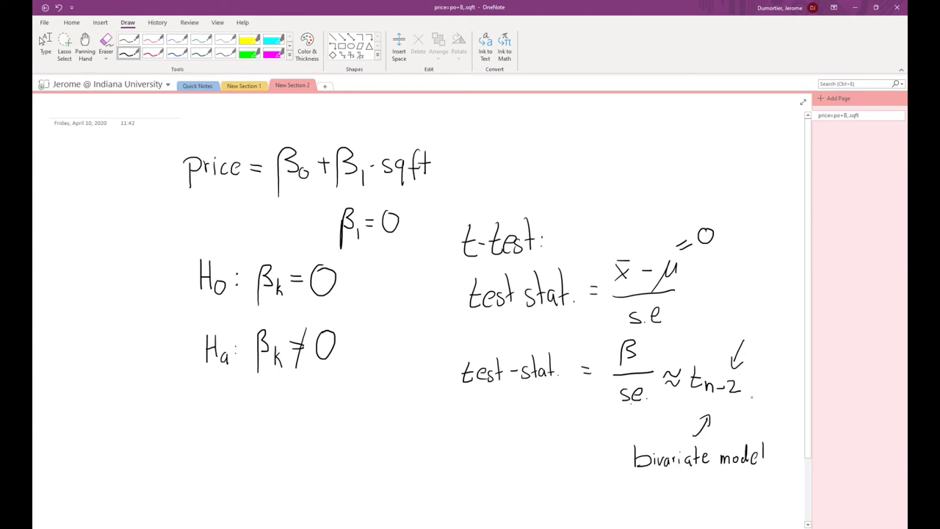
{"action": "left_click", "coordinate": [42, 41]}
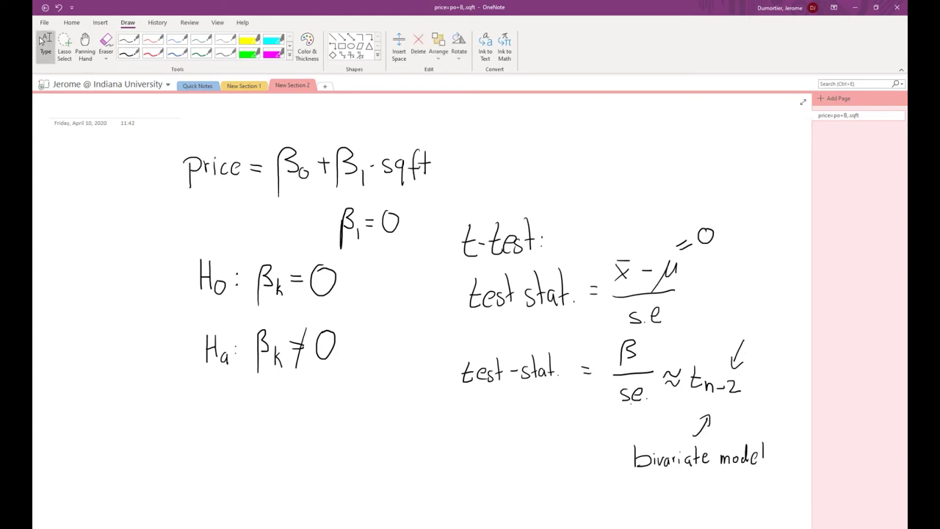
Step: In MATLAB, scroll through the 81x3 honda table of ID, miles and price, then close it
{"action": "key", "text": "alt+Tab"}
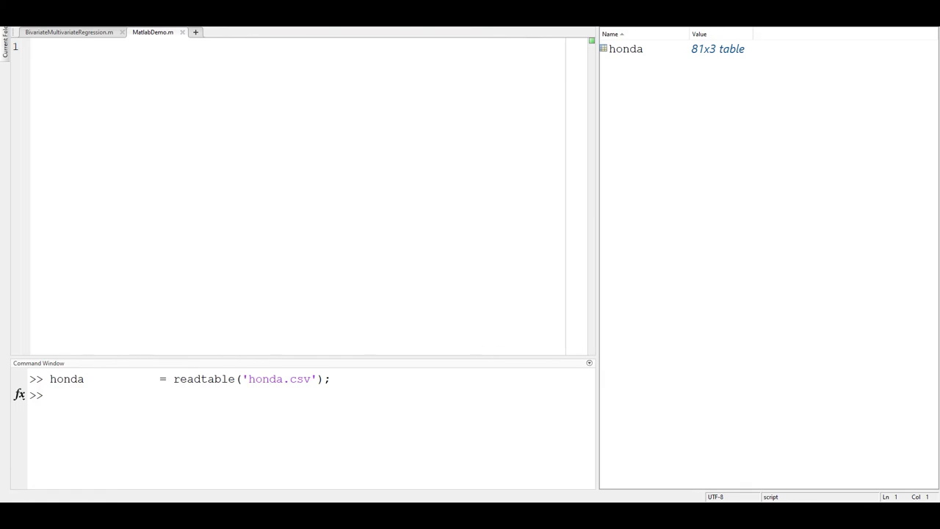
{"action": "double_click", "coordinate": [630, 50]}
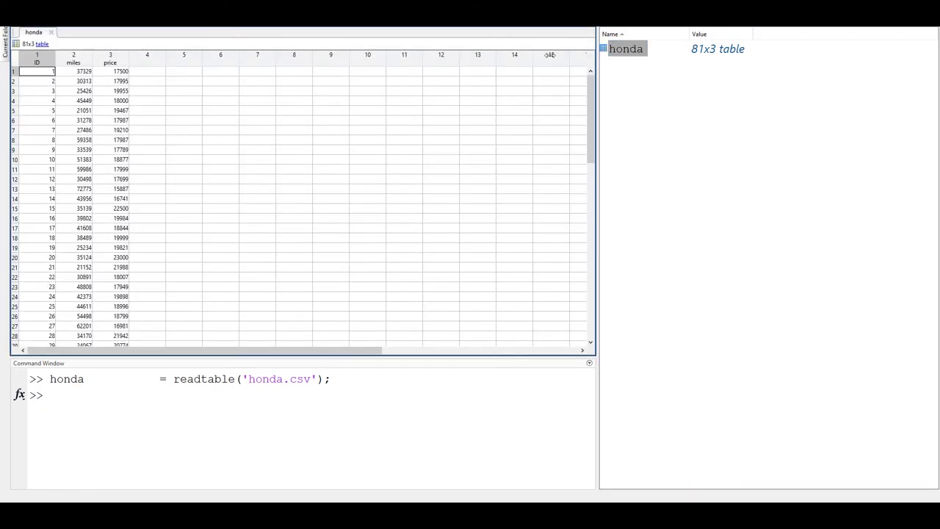
{"action": "scroll", "coordinate": [580, 218], "scroll_direction": "down", "scroll_amount": 8}
{"action": "scroll", "coordinate": [580, 218], "scroll_direction": "down", "scroll_amount": 11}
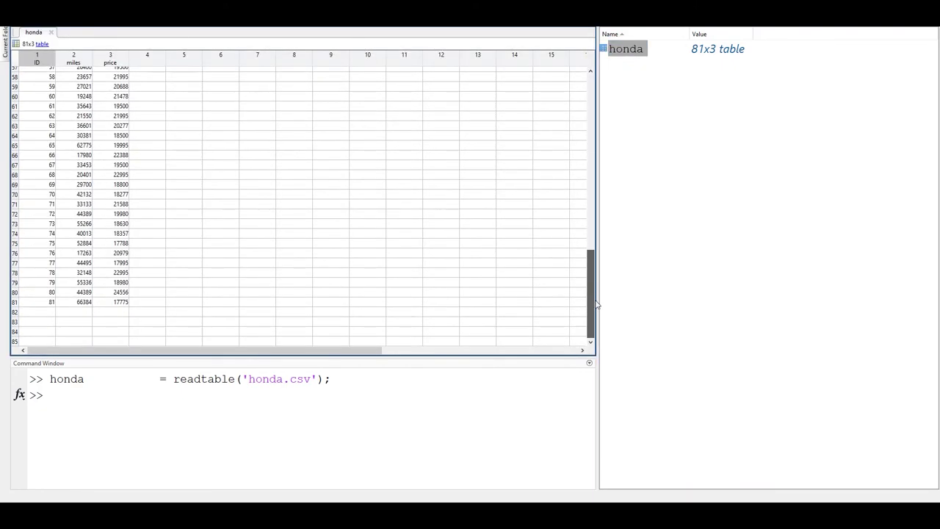
{"action": "left_click_drag", "start_coordinate": [597, 303], "coordinate": [608, 84]}
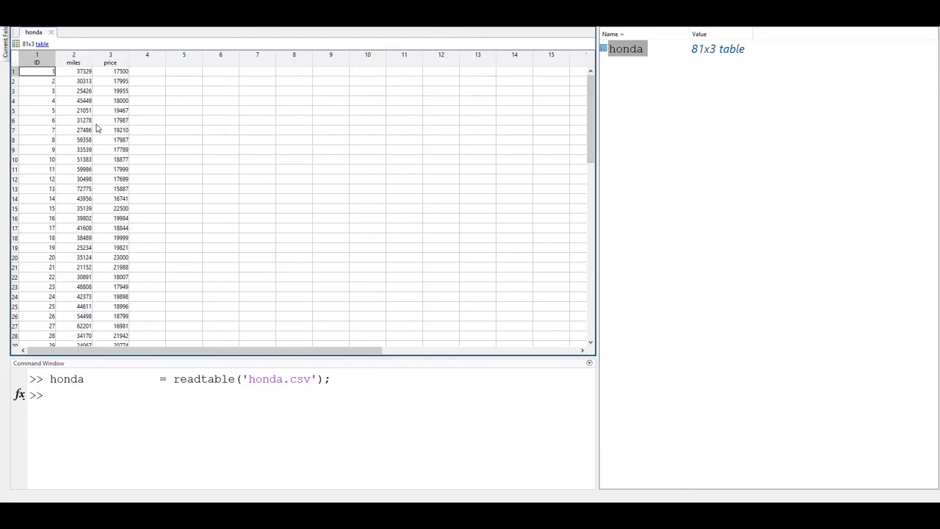
{"action": "left_click", "coordinate": [51, 33]}
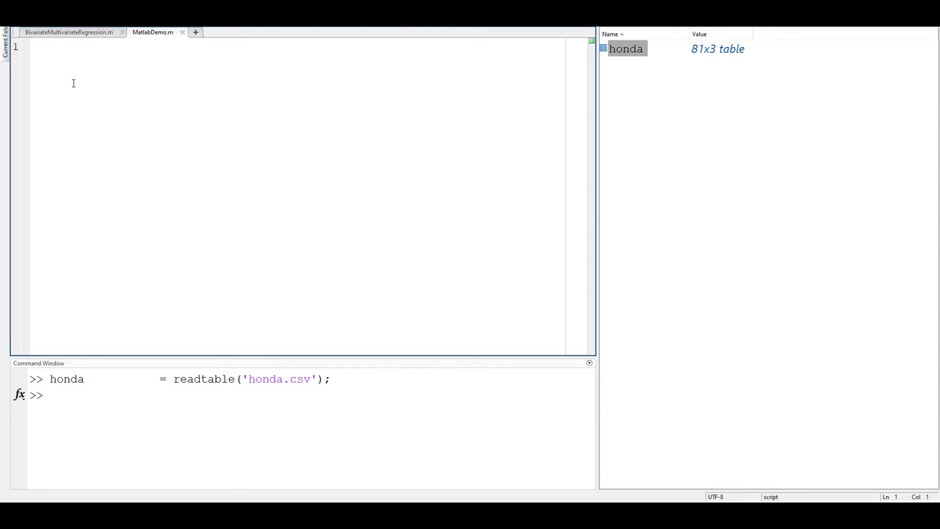
Step: Enter bhat = fitlm(honda,"price~miles") in MatlabDemo.m
{"action": "type", "text": "bhat = fitlm("}
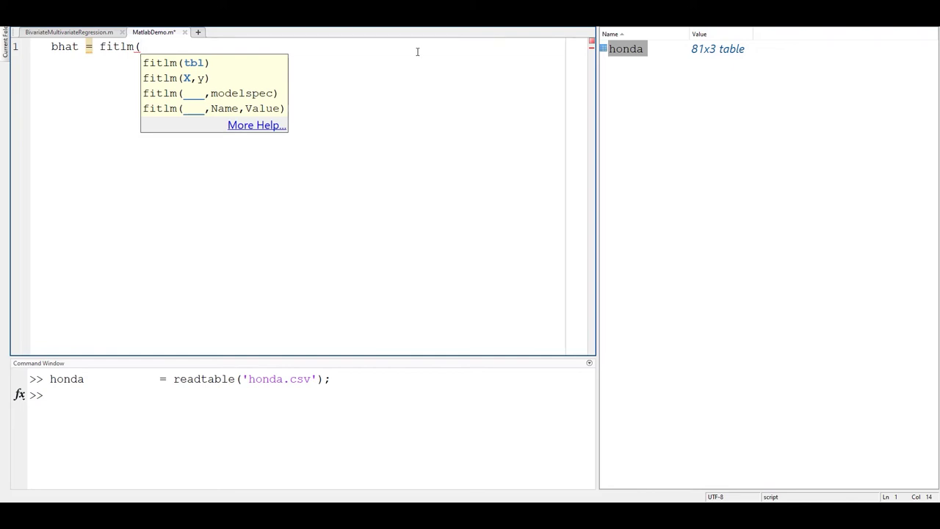
{"action": "left_click", "coordinate": [162, 47]}
{"action": "type", "text": "honda,\""}
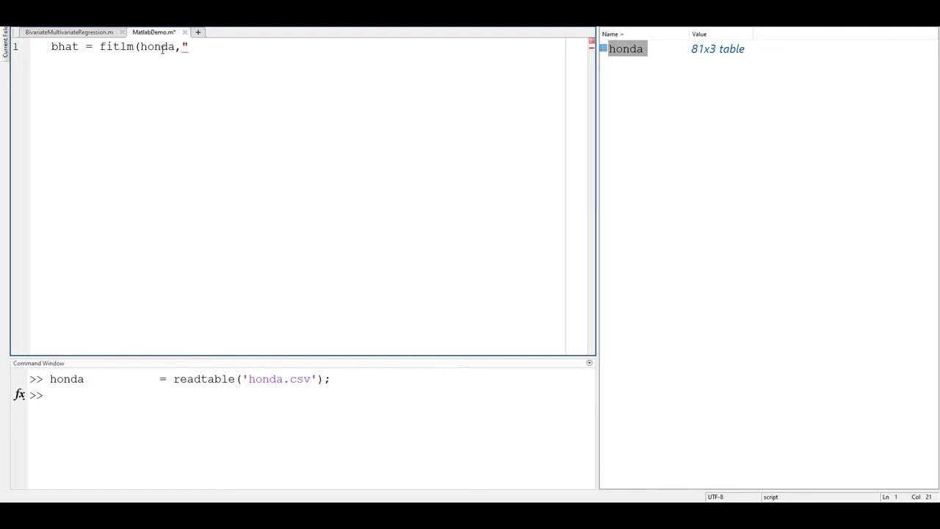
{"action": "type", "text": "price~"}
{"action": "type", "text": "mile"}
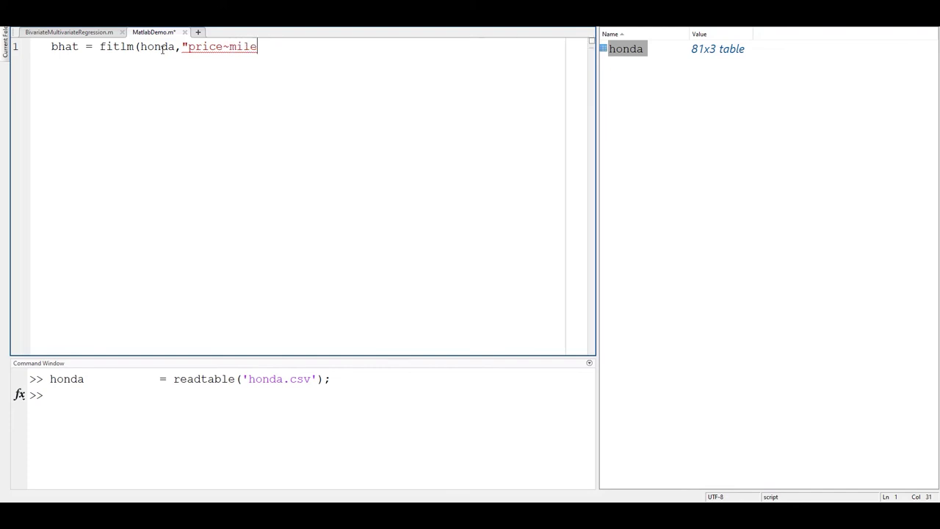
{"action": "type", "text": "s\")"}
Step: Run the script and enlarge the output to show intercept 22052, slope −0.065007, R-squared 0.255
{"action": "left_click_drag", "start_coordinate": [278, 46], "coordinate": [28, 52]}
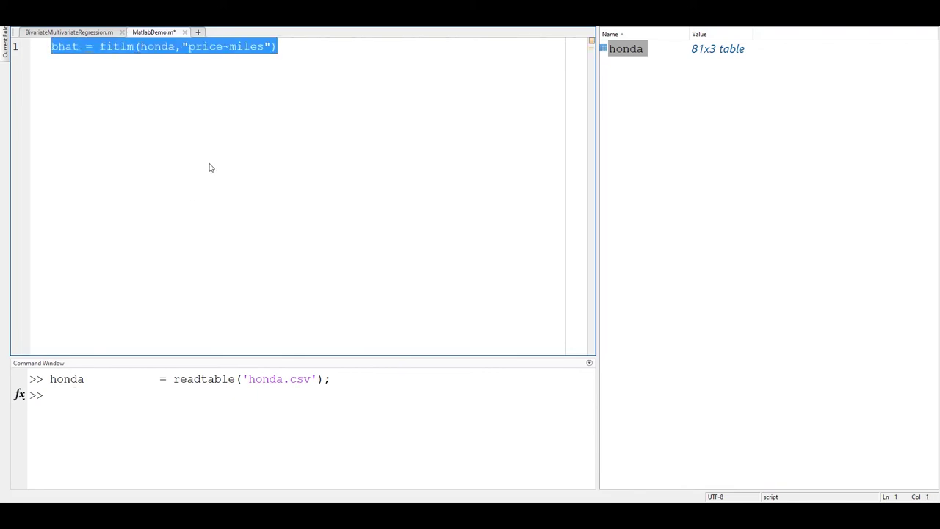
{"action": "left_click", "coordinate": [209, 47]}
{"action": "key", "text": "F5"}
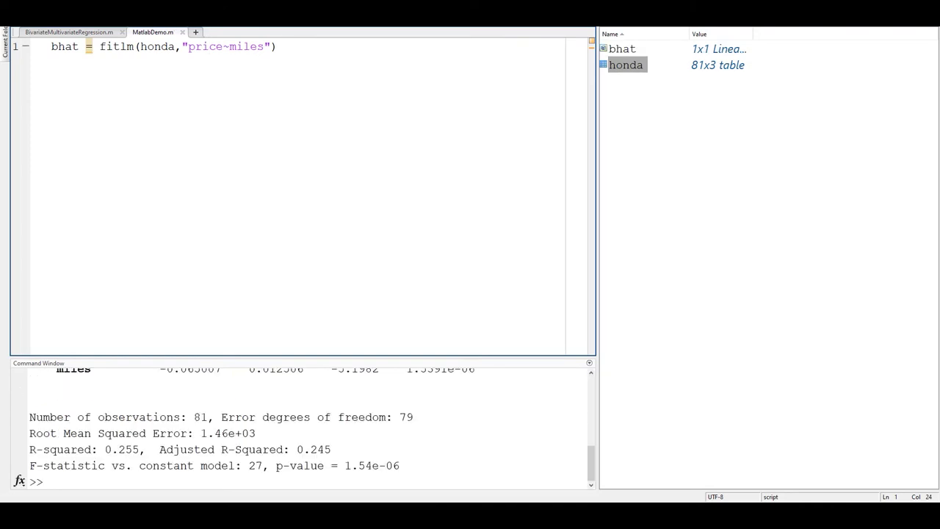
{"action": "left_click_drag", "start_coordinate": [284, 357], "coordinate": [287, 119]}
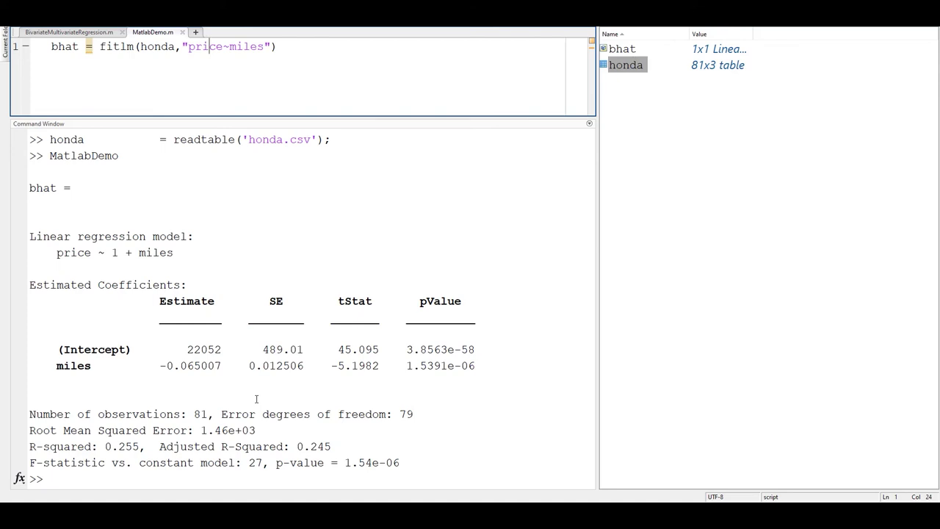
{"action": "left_click", "coordinate": [635, 50]}
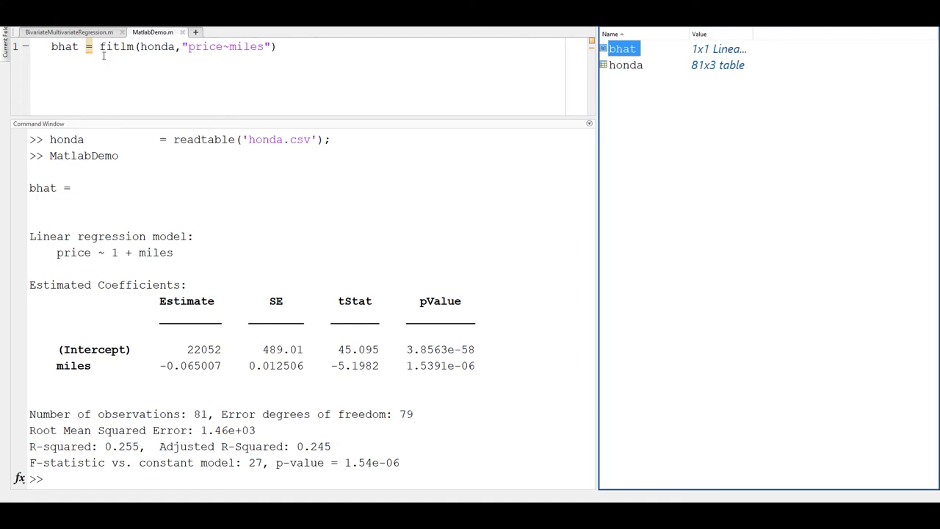
Step: Select the variable name bhat in the MatlabDemo script
{"action": "double_click", "coordinate": [67, 47]}
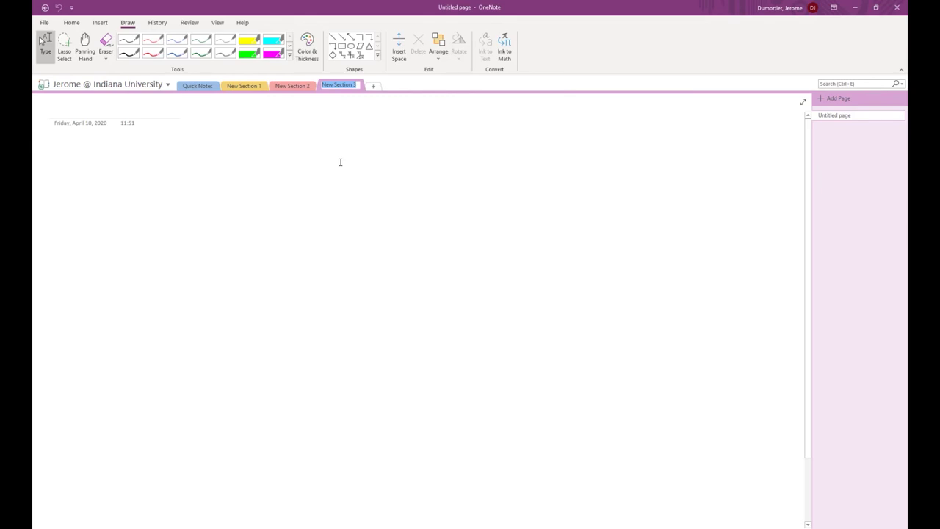
Step: With the black pen, handwrite β₁ = −0.065 and below it se = −0.0125
{"action": "left_click", "coordinate": [128, 53]}
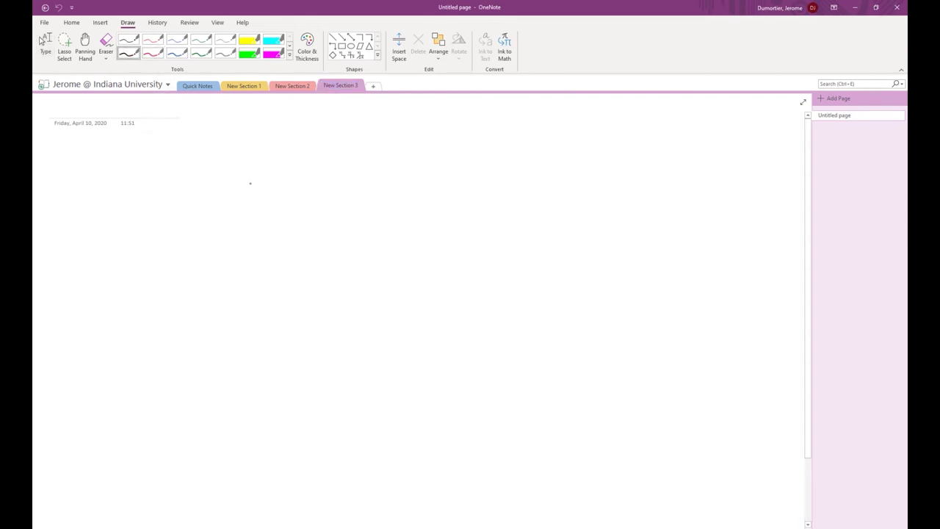
{"action": "mouse_move", "coordinate": [226, 158]}
{"action": "left_mouse_down"}
{"action": "mouse_move", "coordinate": [292, 152]}
{"action": "mouse_move", "coordinate": [322, 171]}
{"action": "mouse_move", "coordinate": [330, 151]}
{"action": "left_mouse_up"}
{"action": "left_click", "coordinate": [266, 169]}
{"action": "left_click_drag", "start_coordinate": [204, 158], "coordinate": [213, 158]}
{"action": "mouse_move", "coordinate": [161, 187]}
{"action": "left_mouse_down"}
{"action": "mouse_move", "coordinate": [169, 149]}
{"action": "mouse_move", "coordinate": [181, 180]}
{"action": "left_mouse_up"}
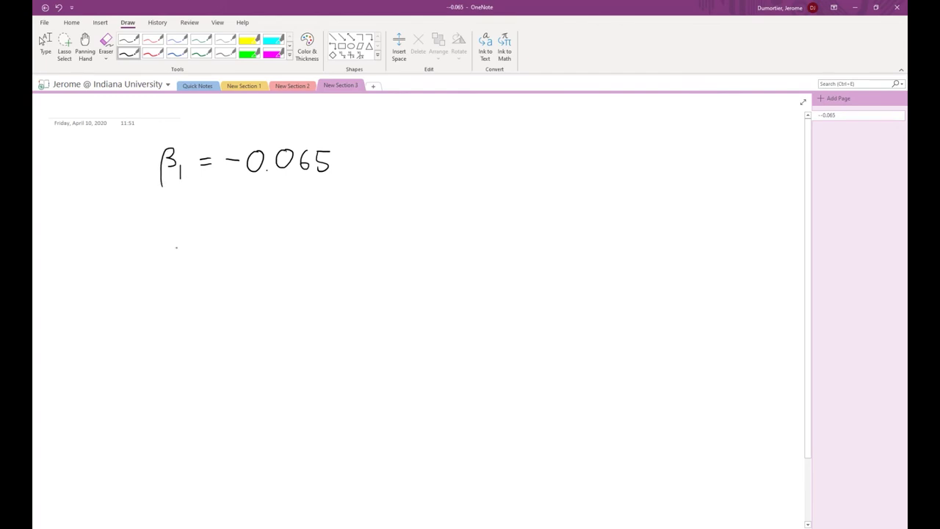
{"action": "mouse_move", "coordinate": [156, 204]}
{"action": "left_mouse_down"}
{"action": "mouse_move", "coordinate": [153, 216]}
{"action": "mouse_move", "coordinate": [173, 204]}
{"action": "mouse_move", "coordinate": [187, 218]}
{"action": "left_mouse_up"}
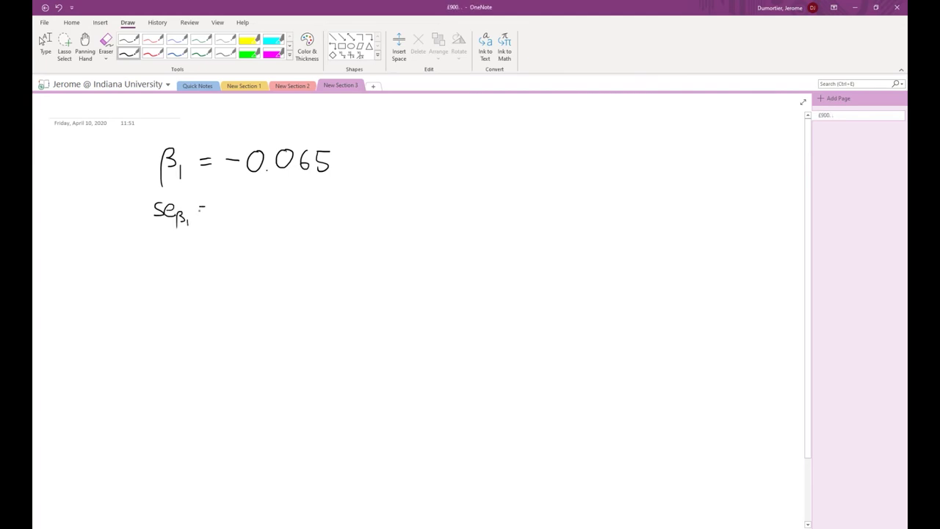
{"action": "mouse_move", "coordinate": [230, 209]}
{"action": "left_mouse_down"}
{"action": "mouse_move", "coordinate": [289, 199]}
{"action": "mouse_move", "coordinate": [301, 216]}
{"action": "mouse_move", "coordinate": [332, 210]}
{"action": "mouse_move", "coordinate": [324, 217]}
{"action": "left_mouse_up"}
{"action": "left_click_drag", "start_coordinate": [326, 202], "coordinate": [336, 202]}
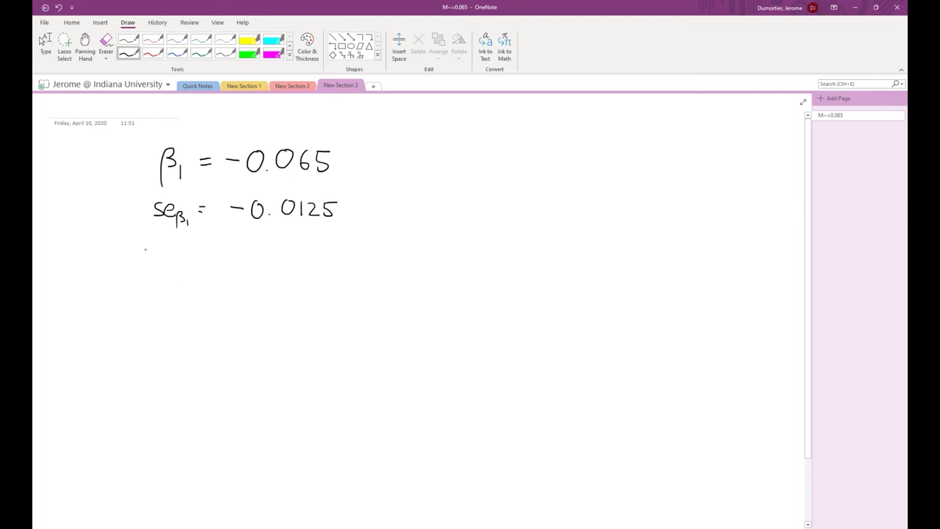
Step: Write the null hypothesis H₀: β₁ = 0 and begin the H of the alternative
{"action": "left_click_drag", "start_coordinate": [154, 251], "coordinate": [163, 271]}
{"action": "mouse_move", "coordinate": [155, 261]}
{"action": "left_mouse_down"}
{"action": "mouse_move", "coordinate": [193, 281]}
{"action": "mouse_move", "coordinate": [193, 268]}
{"action": "mouse_move", "coordinate": [228, 269]}
{"action": "mouse_move", "coordinate": [233, 254]}
{"action": "left_mouse_up"}
{"action": "left_click", "coordinate": [175, 262]}
{"action": "left_click", "coordinate": [175, 268]}
{"action": "mouse_move", "coordinate": [157, 293]}
{"action": "left_mouse_down"}
{"action": "mouse_move", "coordinate": [159, 310]}
{"action": "mouse_move", "coordinate": [165, 304]}
{"action": "left_mouse_up"}
{"action": "left_click_drag", "start_coordinate": [166, 295], "coordinate": [167, 315]}
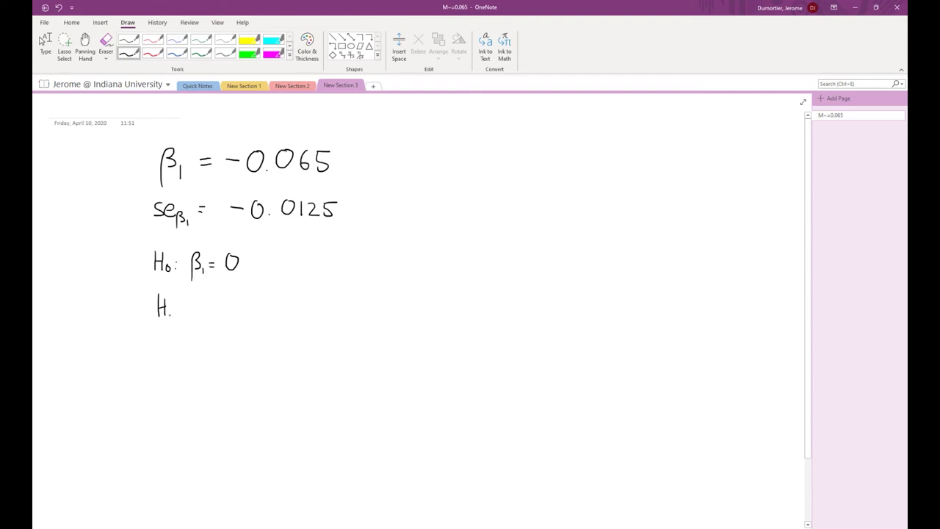
Step: Ink Hₐ: β₁ ≠ 0, put a hat on the first β₁, and draw ⇒ after H₀
{"action": "mouse_move", "coordinate": [171, 314]}
{"action": "left_mouse_down"}
{"action": "mouse_move", "coordinate": [194, 296]}
{"action": "mouse_move", "coordinate": [193, 314]}
{"action": "mouse_move", "coordinate": [206, 321]}
{"action": "mouse_move", "coordinate": [222, 306]}
{"action": "mouse_move", "coordinate": [217, 316]}
{"action": "left_mouse_up"}
{"action": "left_click", "coordinate": [177, 310]}
{"action": "mouse_move", "coordinate": [234, 300]}
{"action": "left_mouse_down"}
{"action": "mouse_move", "coordinate": [228, 313]}
{"action": "mouse_move", "coordinate": [235, 301]}
{"action": "left_mouse_up"}
{"action": "mouse_move", "coordinate": [165, 146]}
{"action": "left_mouse_down"}
{"action": "mouse_move", "coordinate": [174, 134]}
{"action": "mouse_move", "coordinate": [180, 143]}
{"action": "left_mouse_up"}
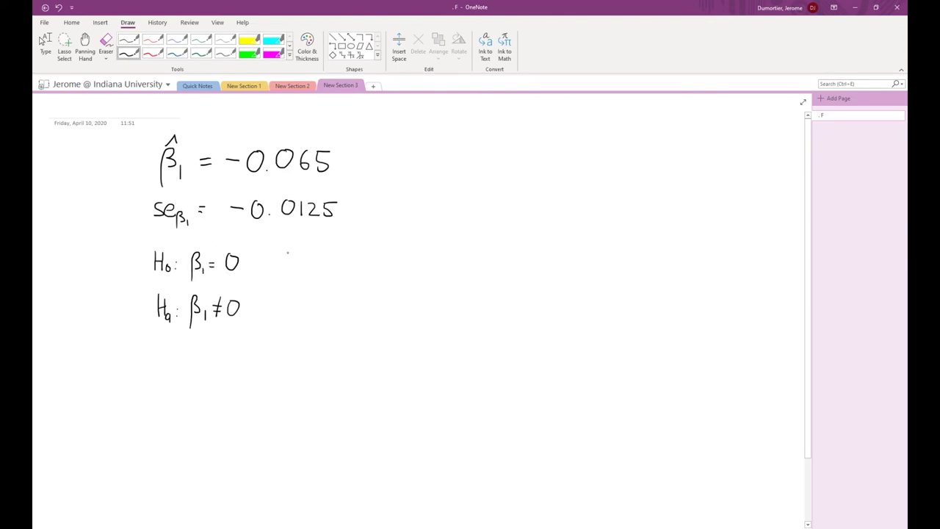
{"action": "mouse_move", "coordinate": [276, 262]}
{"action": "left_mouse_down"}
{"action": "mouse_move", "coordinate": [303, 265]}
{"action": "mouse_move", "coordinate": [291, 273]}
{"action": "left_mouse_up"}
{"action": "mouse_move", "coordinate": [369, 234]}
{"action": "left_mouse_down"}
{"action": "mouse_move", "coordinate": [363, 250]}
{"action": "mouse_move", "coordinate": [369, 235]}
{"action": "mouse_move", "coordinate": [386, 241]}
{"action": "left_mouse_up"}
Step: Write the numerator −0.065 over a fraction bar, erasing and redrawing a misdrawn digit
{"action": "left_click", "coordinate": [375, 247]}
{"action": "left_click", "coordinate": [105, 44]}
{"action": "left_click", "coordinate": [387, 234]}
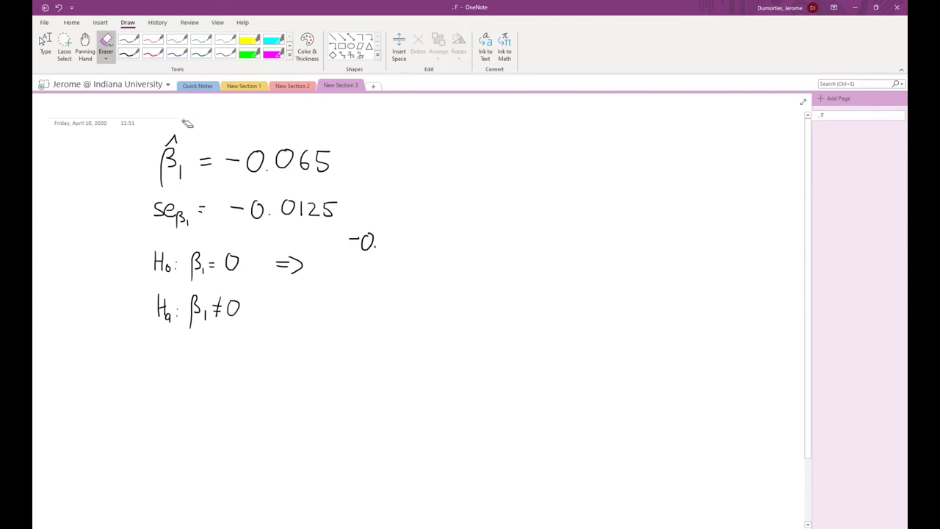
{"action": "left_click", "coordinate": [130, 54]}
{"action": "mouse_move", "coordinate": [387, 235]}
{"action": "left_mouse_down"}
{"action": "mouse_move", "coordinate": [380, 247]}
{"action": "mouse_move", "coordinate": [387, 236]}
{"action": "mouse_move", "coordinate": [413, 244]}
{"action": "mouse_move", "coordinate": [408, 252]}
{"action": "mouse_move", "coordinate": [425, 233]}
{"action": "left_mouse_up"}
{"action": "left_click_drag", "start_coordinate": [354, 260], "coordinate": [417, 260]}
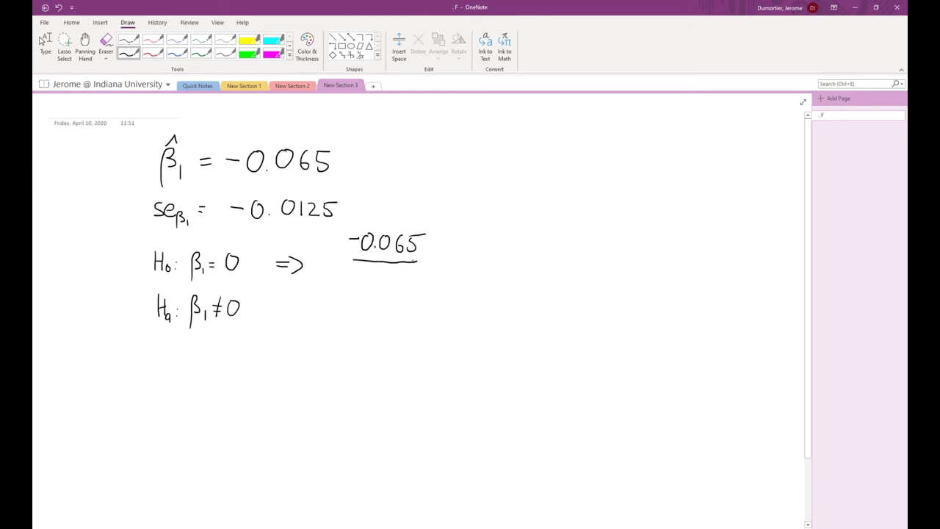
{"action": "left_click_drag", "start_coordinate": [347, 278], "coordinate": [359, 277]}
Step: Erase the stray minus and the se minus sign, then write denominator 0.0125
{"action": "left_click", "coordinate": [105, 46]}
{"action": "left_click", "coordinate": [352, 278]}
{"action": "left_click", "coordinate": [236, 210]}
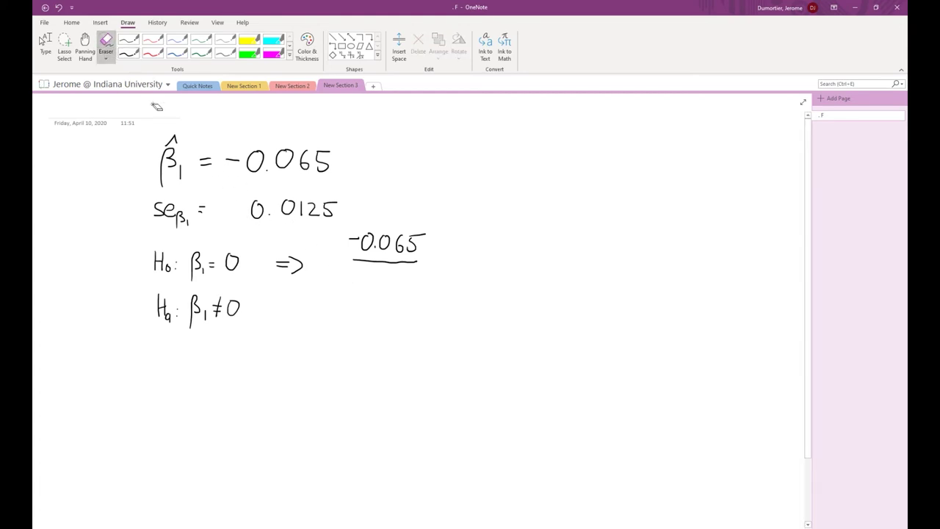
{"action": "left_click", "coordinate": [128, 53]}
{"action": "mouse_move", "coordinate": [358, 272]}
{"action": "left_mouse_down"}
{"action": "mouse_move", "coordinate": [369, 279]}
{"action": "mouse_move", "coordinate": [374, 271]}
{"action": "mouse_move", "coordinate": [385, 288]}
{"action": "mouse_move", "coordinate": [402, 286]}
{"action": "left_mouse_up"}
{"action": "left_click", "coordinate": [366, 283]}
{"action": "mouse_move", "coordinate": [408, 274]}
{"action": "left_mouse_down"}
{"action": "mouse_move", "coordinate": [490, 265]}
{"action": "mouse_move", "coordinate": [478, 273]}
{"action": "left_mouse_up"}
Step: Write the result −5.198 and add a new empty section, New Section 4
{"action": "left_click_drag", "start_coordinate": [481, 255], "coordinate": [493, 255]}
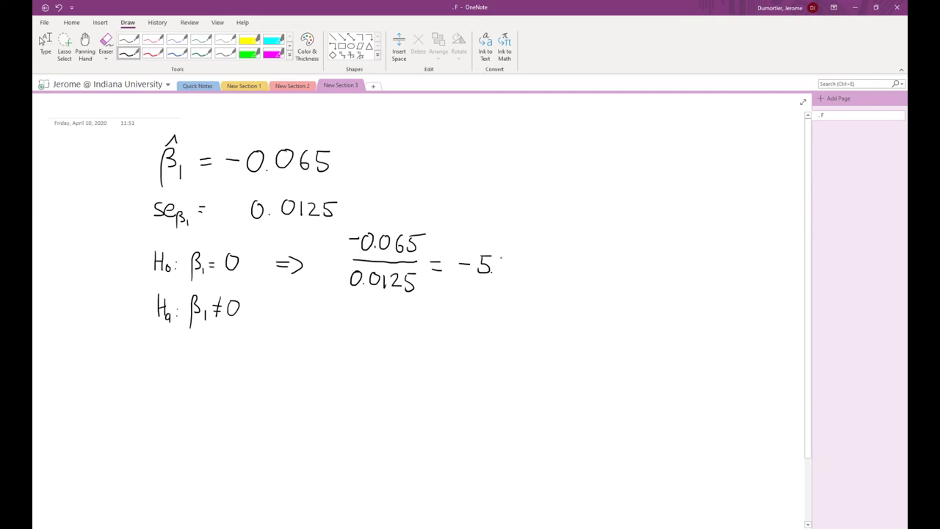
{"action": "left_click_drag", "start_coordinate": [499, 258], "coordinate": [499, 273]}
{"action": "mouse_move", "coordinate": [508, 260]}
{"action": "left_mouse_down"}
{"action": "mouse_move", "coordinate": [509, 274]}
{"action": "mouse_move", "coordinate": [523, 258]}
{"action": "left_mouse_up"}
{"action": "left_click", "coordinate": [373, 86]}
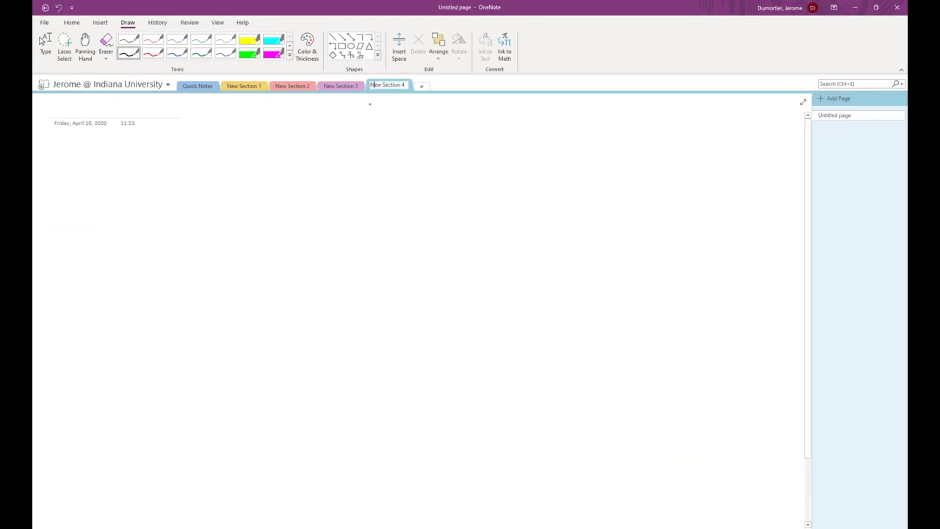
Step: Draw a straight horizontal axis, then a freehand bell curve with dashed centre line labelled β₁=0
{"action": "left_click", "coordinate": [332, 37]}
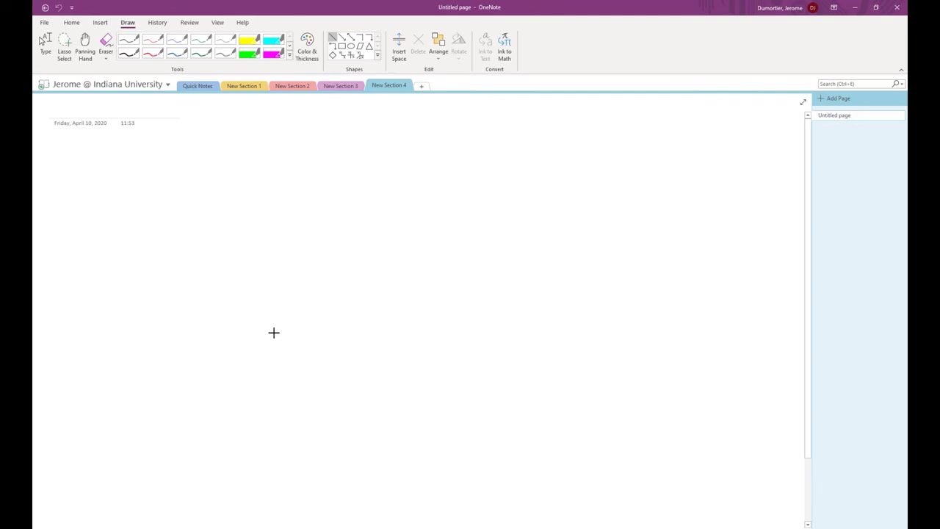
{"action": "mouse_move", "coordinate": [251, 342]}
{"action": "left_mouse_down"}
{"action": "mouse_move", "coordinate": [325, 348]}
{"action": "mouse_move", "coordinate": [590, 331]}
{"action": "mouse_move", "coordinate": [589, 342]}
{"action": "left_mouse_up"}
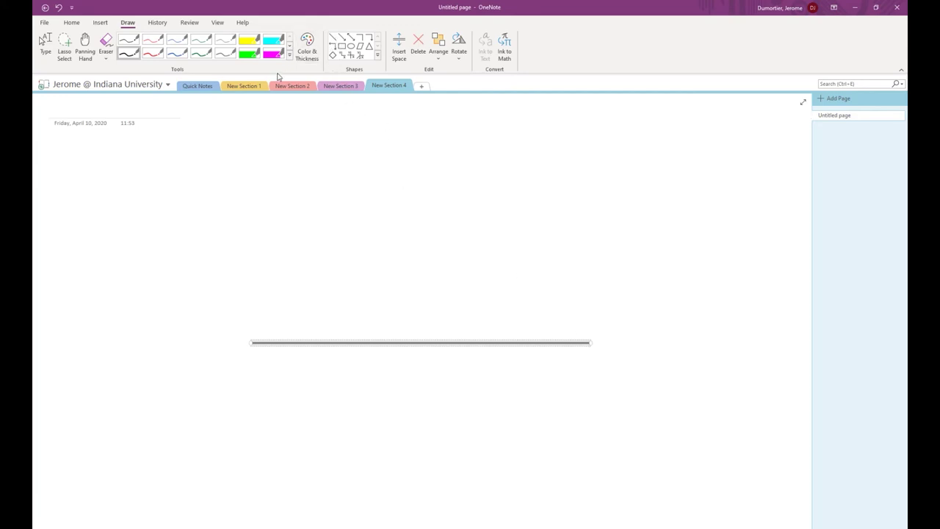
{"action": "left_click", "coordinate": [129, 54]}
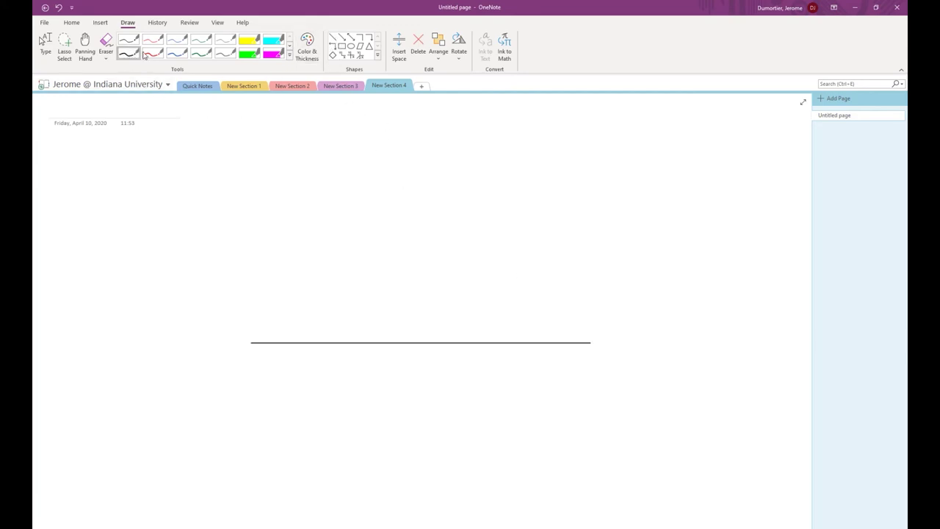
{"action": "mouse_move", "coordinate": [429, 186]}
{"action": "left_mouse_down"}
{"action": "mouse_move", "coordinate": [402, 215]}
{"action": "mouse_move", "coordinate": [372, 314]}
{"action": "mouse_move", "coordinate": [314, 338]}
{"action": "left_mouse_up"}
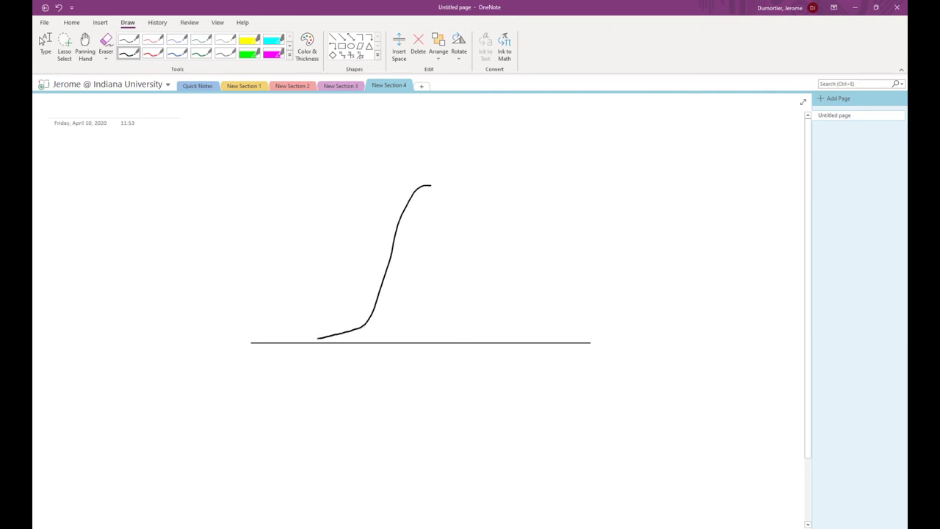
{"action": "mouse_move", "coordinate": [431, 186]}
{"action": "left_mouse_down"}
{"action": "mouse_move", "coordinate": [449, 220]}
{"action": "mouse_move", "coordinate": [453, 278]}
{"action": "mouse_move", "coordinate": [482, 327]}
{"action": "mouse_move", "coordinate": [531, 339]}
{"action": "left_mouse_up"}
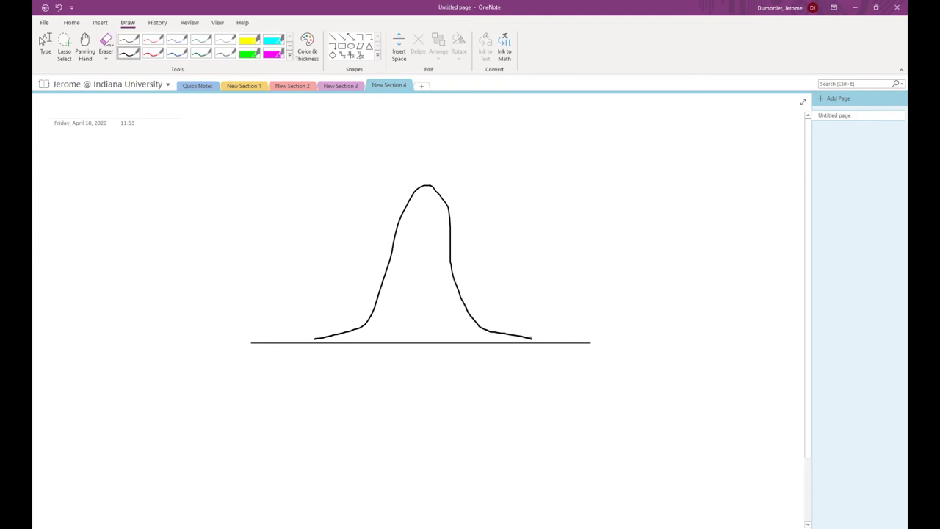
{"action": "left_click_drag", "start_coordinate": [428, 172], "coordinate": [420, 342]}
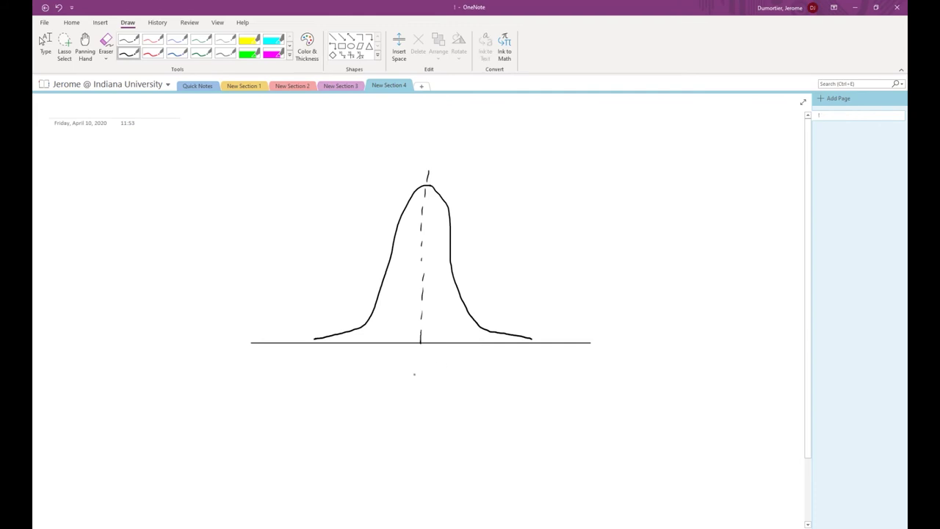
{"action": "mouse_move", "coordinate": [408, 389]}
{"action": "left_mouse_down"}
{"action": "mouse_move", "coordinate": [414, 357]}
{"action": "mouse_move", "coordinate": [429, 382]}
{"action": "mouse_move", "coordinate": [447, 361]}
{"action": "left_mouse_up"}
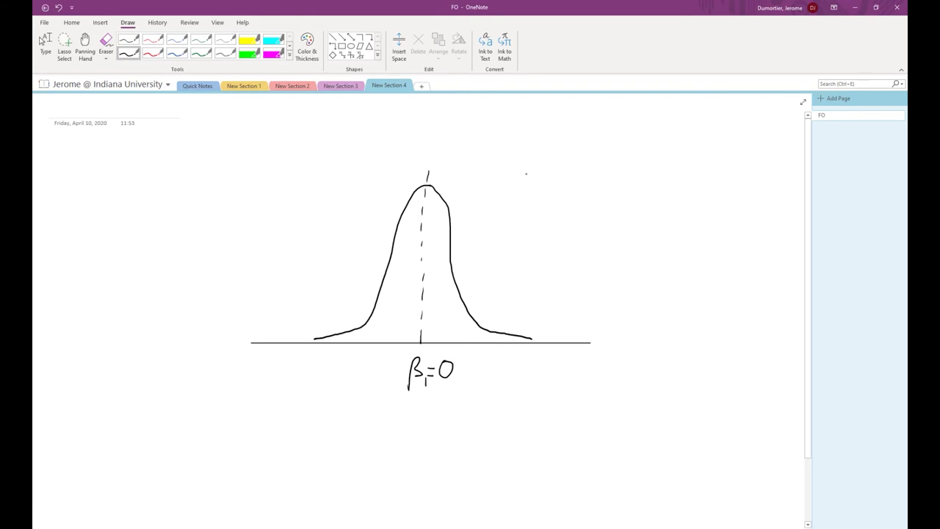
Step: Write t-stat: −5.198 beside the curve and mark its left-tail position in red
{"action": "mouse_move", "coordinate": [526, 165]}
{"action": "left_mouse_down"}
{"action": "mouse_move", "coordinate": [527, 188]}
{"action": "mouse_move", "coordinate": [529, 176]}
{"action": "mouse_move", "coordinate": [541, 189]}
{"action": "mouse_move", "coordinate": [561, 179]}
{"action": "left_mouse_up"}
{"action": "left_click_drag", "start_coordinate": [562, 176], "coordinate": [566, 189]}
{"action": "mouse_move", "coordinate": [571, 160]}
{"action": "left_mouse_down"}
{"action": "mouse_move", "coordinate": [571, 189]}
{"action": "mouse_move", "coordinate": [577, 181]}
{"action": "left_mouse_up"}
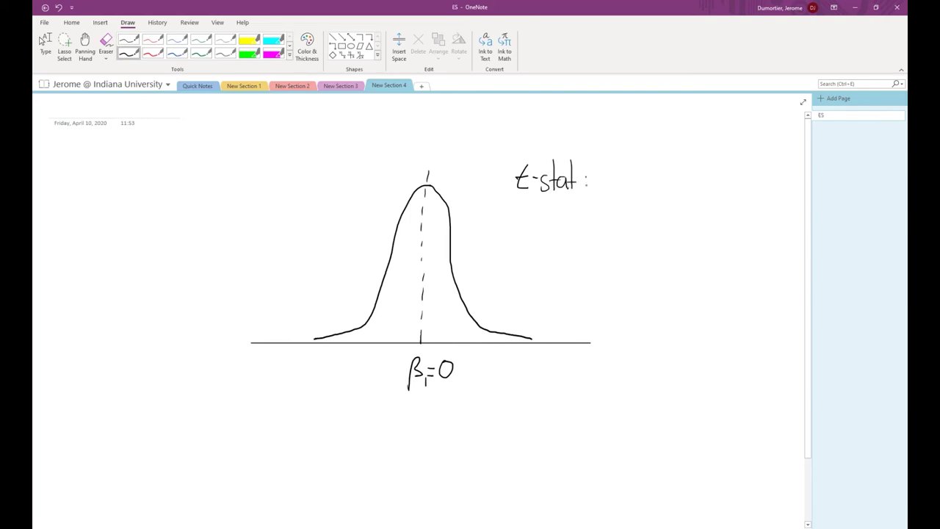
{"action": "mouse_move", "coordinate": [605, 181]}
{"action": "left_mouse_down"}
{"action": "mouse_move", "coordinate": [655, 194]}
{"action": "mouse_move", "coordinate": [666, 180]}
{"action": "mouse_move", "coordinate": [670, 197]}
{"action": "mouse_move", "coordinate": [677, 172]}
{"action": "left_mouse_up"}
{"action": "left_click", "coordinate": [643, 192]}
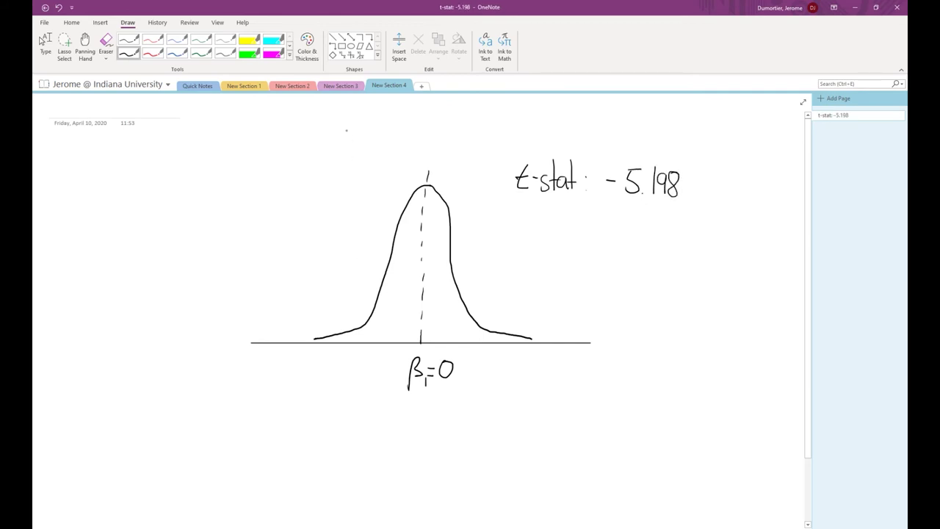
{"action": "left_click", "coordinate": [155, 55]}
{"action": "mouse_move", "coordinate": [303, 370]}
{"action": "left_mouse_down"}
{"action": "mouse_move", "coordinate": [317, 378]}
{"action": "mouse_move", "coordinate": [327, 360]}
{"action": "mouse_move", "coordinate": [345, 381]}
{"action": "mouse_move", "coordinate": [355, 365]}
{"action": "left_mouse_up"}
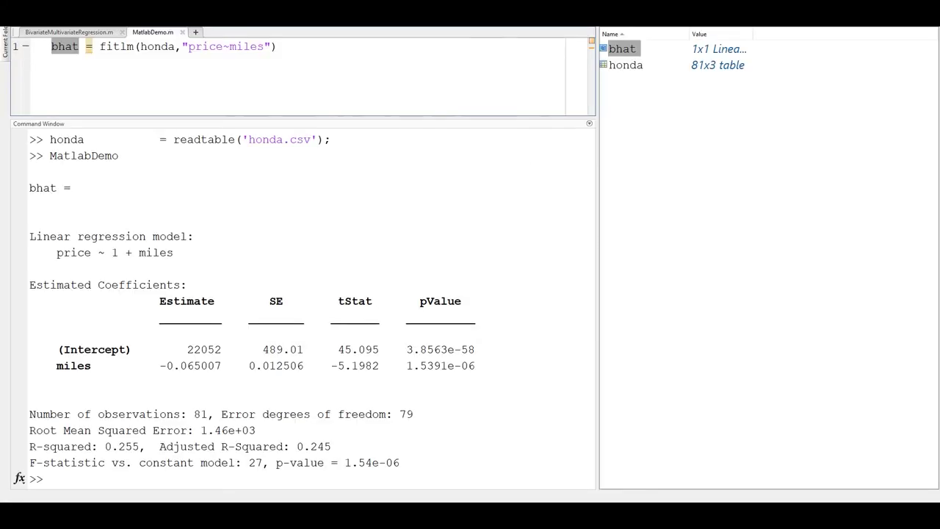
Step: Highlight the miles coefficient's pValue 1.5391e-06 in the fitlm Estimated Coefficients table
{"action": "left_click_drag", "start_coordinate": [404, 364], "coordinate": [476, 365]}
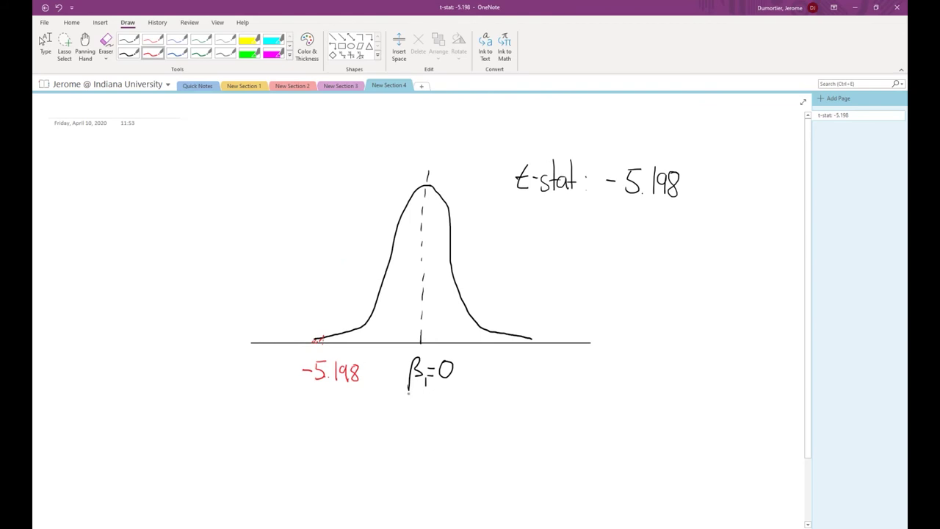
Step: Handwrite a red '⇒ Reject H₀' under the −5.198 label on the bell curve
{"action": "mouse_move", "coordinate": [312, 419]}
{"action": "left_mouse_down"}
{"action": "mouse_move", "coordinate": [367, 425]}
{"action": "mouse_move", "coordinate": [384, 436]}
{"action": "mouse_move", "coordinate": [380, 447]}
{"action": "mouse_move", "coordinate": [420, 436]}
{"action": "left_mouse_up"}
{"action": "left_click", "coordinate": [399, 427]}
{"action": "mouse_move", "coordinate": [423, 408]}
{"action": "left_mouse_down"}
{"action": "mouse_move", "coordinate": [424, 434]}
{"action": "mouse_move", "coordinate": [431, 424]}
{"action": "mouse_move", "coordinate": [454, 434]}
{"action": "mouse_move", "coordinate": [464, 423]}
{"action": "left_mouse_up"}
{"action": "mouse_move", "coordinate": [465, 409]}
{"action": "left_mouse_down"}
{"action": "mouse_move", "coordinate": [466, 436]}
{"action": "mouse_move", "coordinate": [477, 427]}
{"action": "left_mouse_up"}
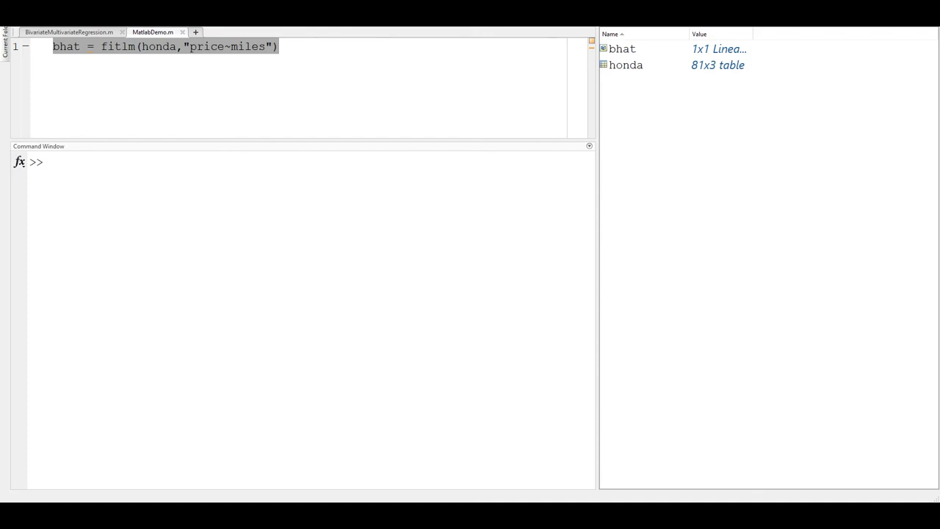
{"action": "left_click", "coordinate": [309, 209]}
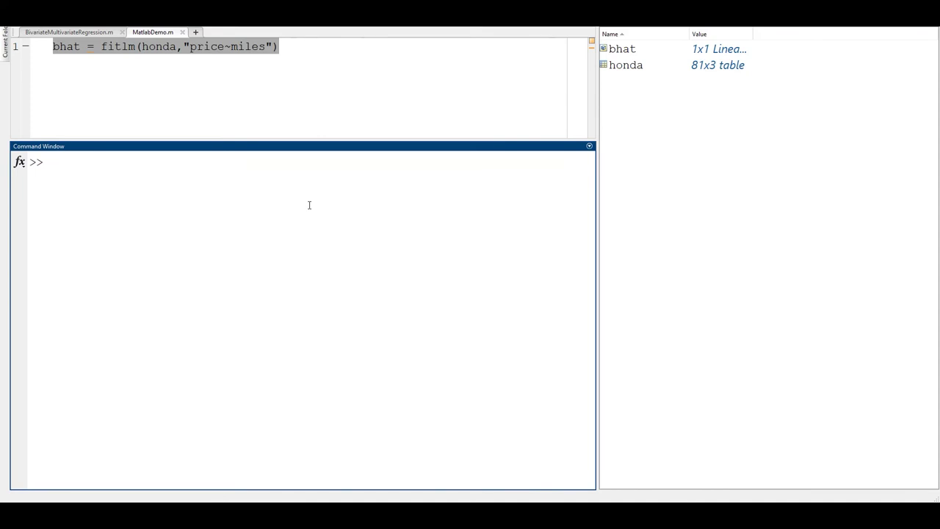
Step: Browse bhat's properties and methods, then run bhat.plot to plot price against miles
{"action": "type", "text": "bhat."}
{"action": "key", "text": "Tab"}
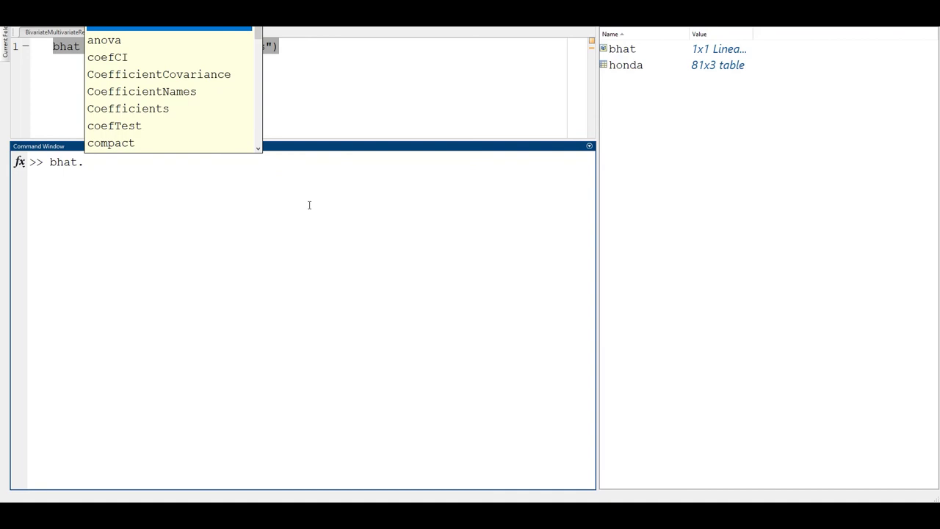
{"action": "key", "text": "Down"}
{"action": "key", "text": "Down"}
{"action": "key", "text": "Down"}
{"action": "key", "text": "Down"}
{"action": "key", "text": "Down"}
{"action": "key", "text": "Down"}
{"action": "key", "text": "Down"}
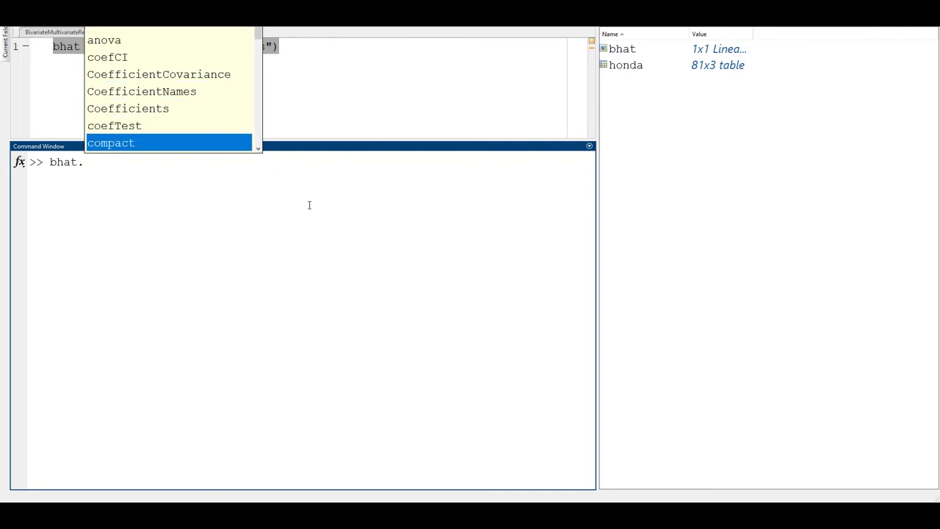
{"action": "key", "text": "Down"}
{"action": "key", "text": "Down"}
{"action": "key", "text": "Down"}
{"action": "key", "text": "Down"}
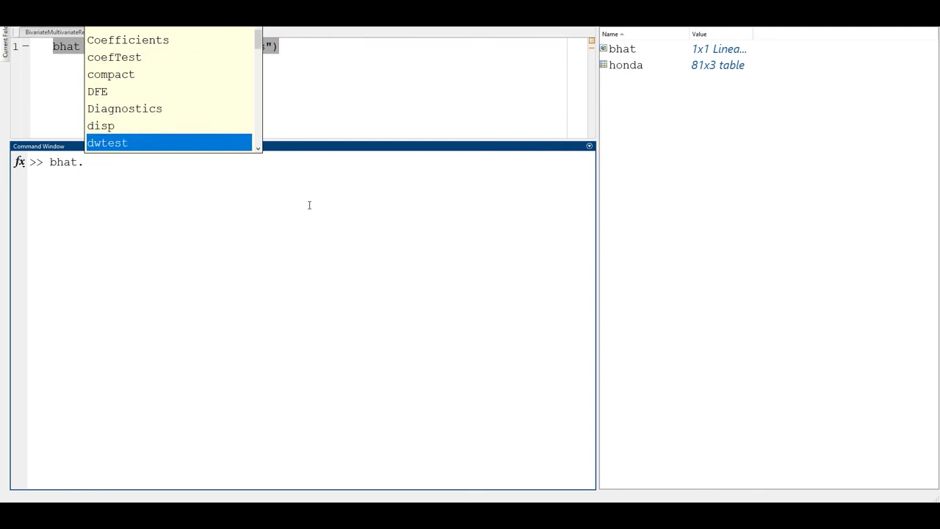
{"action": "key", "text": "Down"}
{"action": "key", "text": "Down"}
{"action": "key", "text": "Down"}
{"action": "key", "text": "Down"}
{"action": "key", "text": "Down"}
{"action": "key", "text": "Down"}
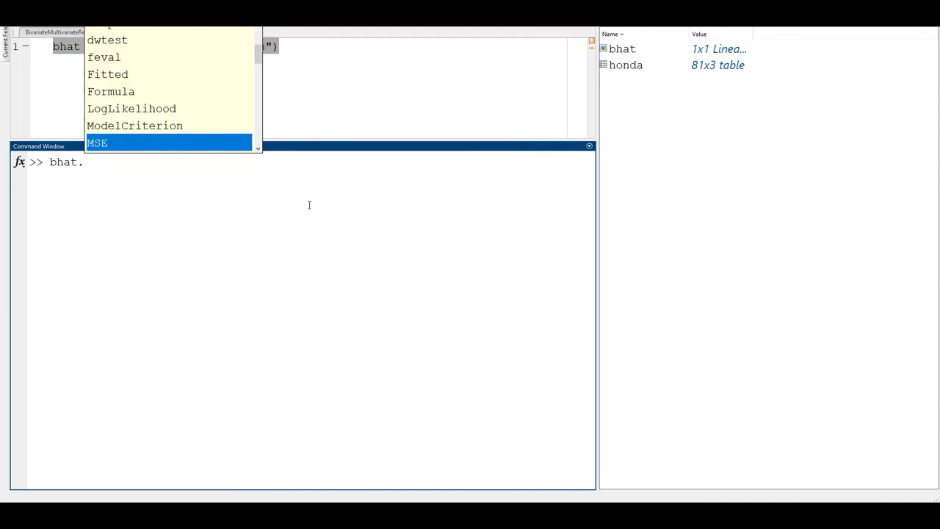
{"action": "type", "text": "pl"}
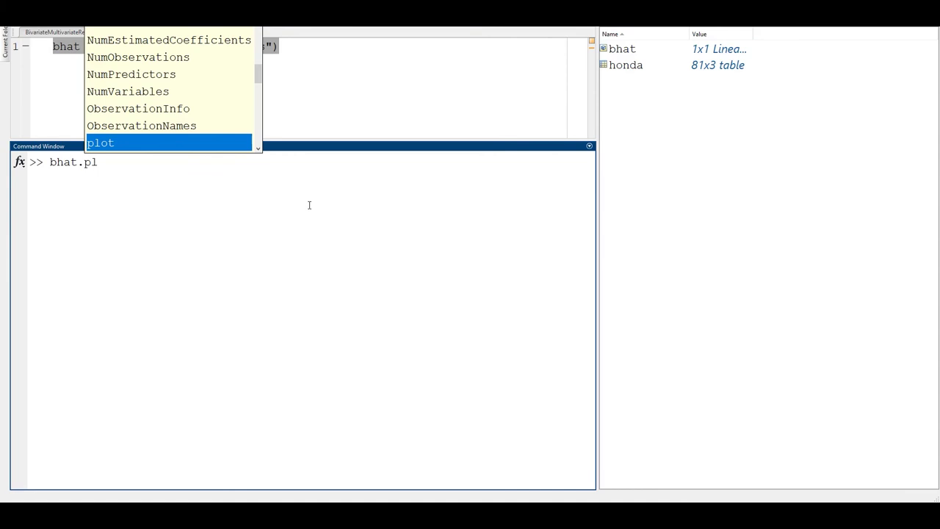
{"action": "key", "text": "Tab"}
{"action": "key", "text": "Return"}
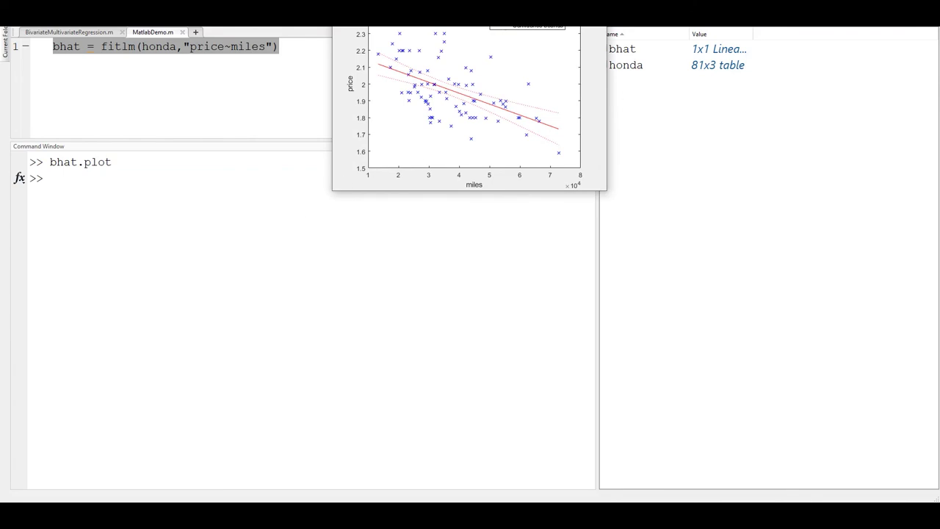
Step: Enlarge the fit plot and add a data tip on observation 1 (X 37329, Y 17500)
{"action": "left_click_drag", "start_coordinate": [605, 190], "coordinate": [807, 421]}
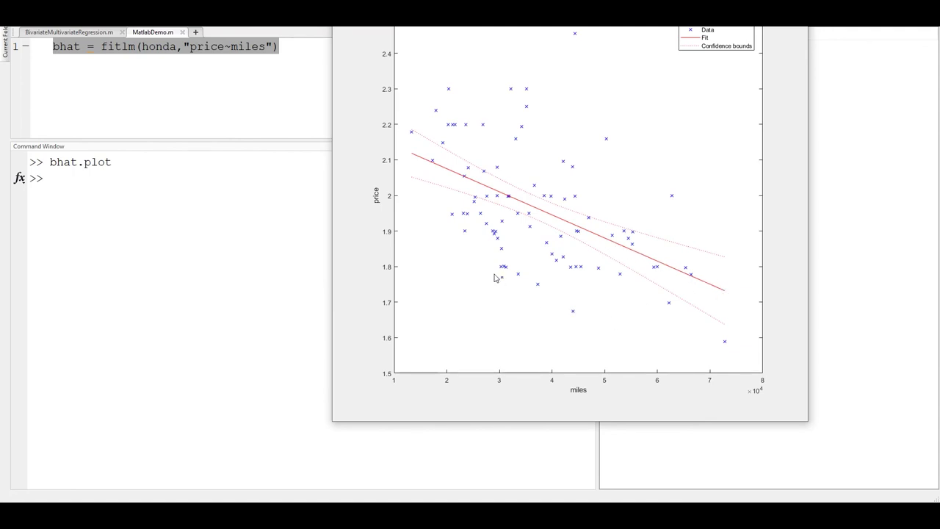
{"action": "left_click", "coordinate": [537, 284]}
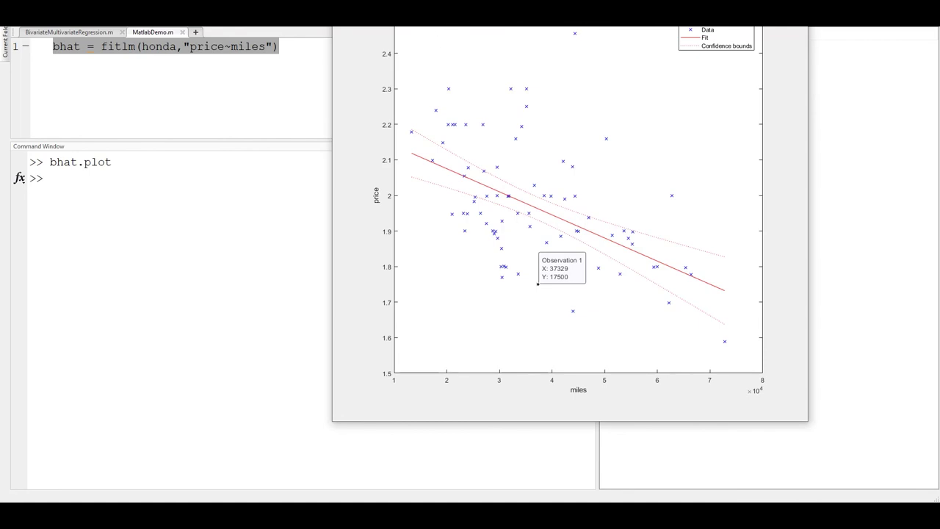
{"action": "left_click", "coordinate": [318, 147]}
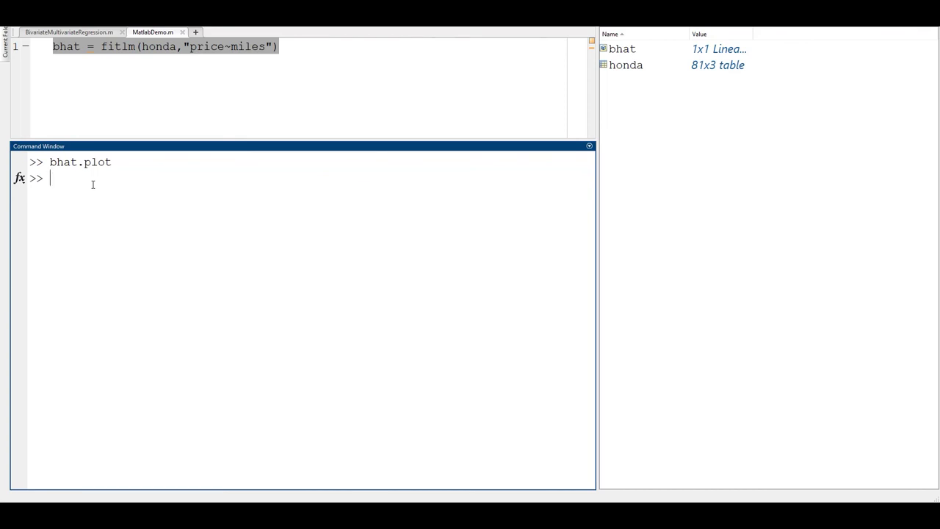
Step: Run bhat.plotResiduals and enlarge the residual histogram to inspect it
{"action": "type", "text": "bhat.plot"}
{"action": "key", "text": "Tab"}
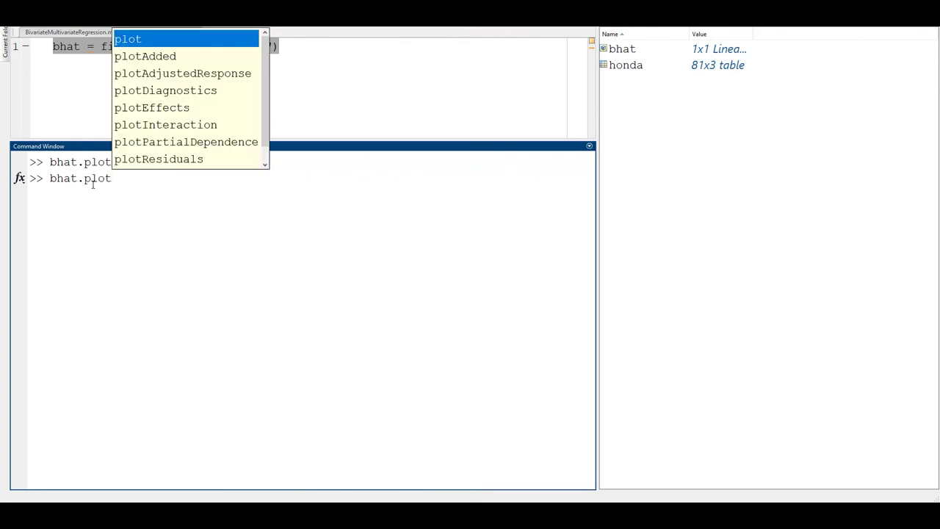
{"action": "key", "text": "Down"}
{"action": "key", "text": "Down"}
{"action": "key", "text": "Down"}
{"action": "key", "text": "Down"}
{"action": "key", "text": "Down"}
{"action": "key", "text": "Down"}
{"action": "key", "text": "Down"}
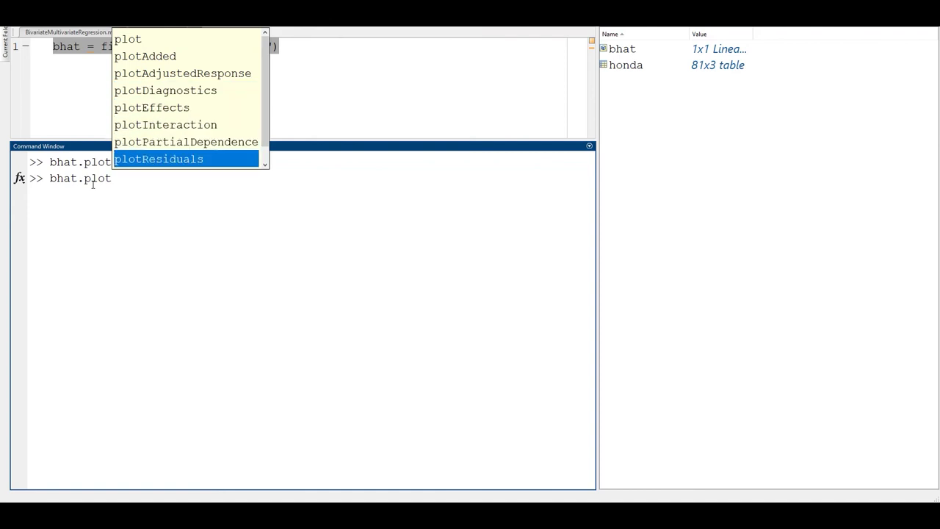
{"action": "key", "text": "Return"}
{"action": "key", "text": "Return"}
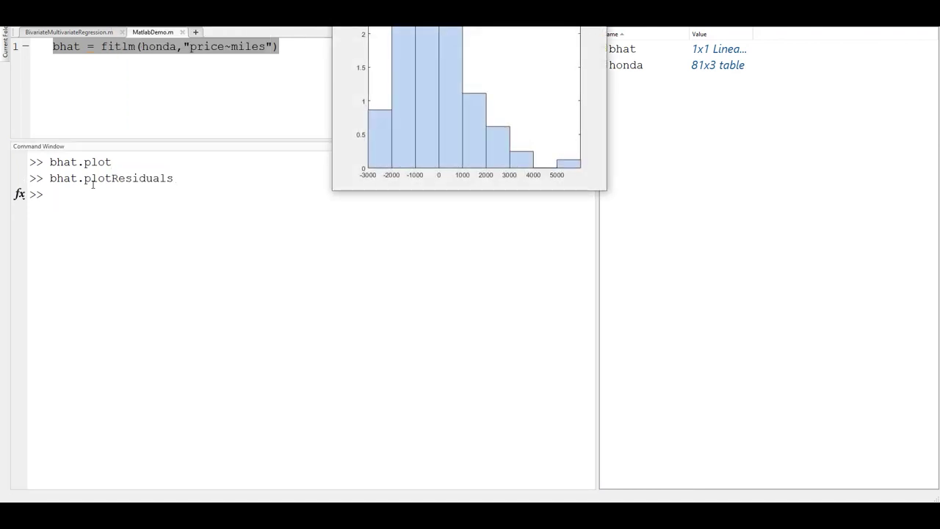
{"action": "left_click_drag", "start_coordinate": [332, 190], "coordinate": [232, 319]}
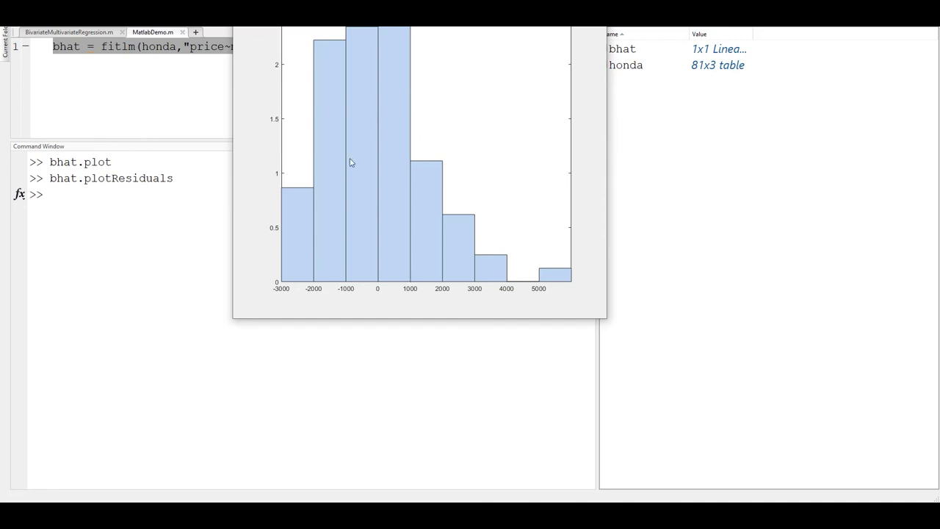
{"action": "mouse_move", "coordinate": [541, 274]}
{"action": "key", "text": "alt+Tab"}
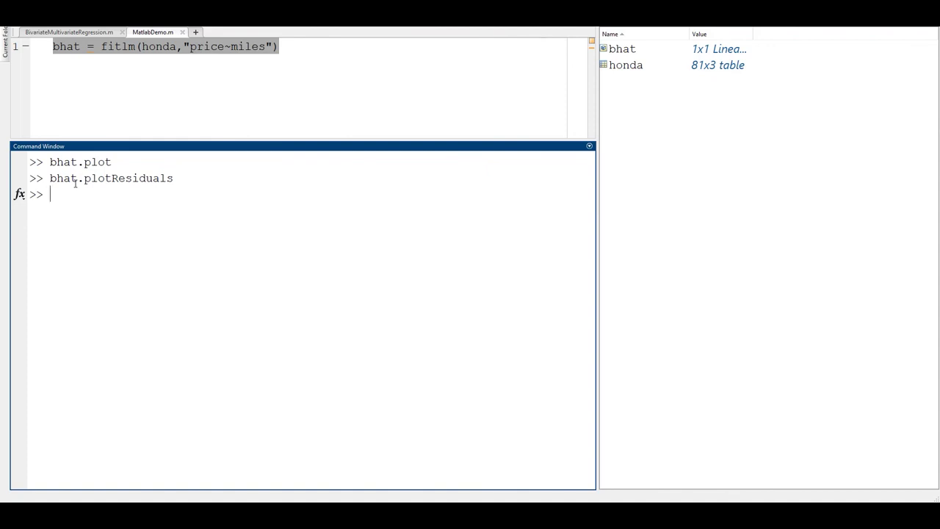
Step: Open the honda table (ID, miles, price) in the Variable Editor, enlarged to show more rows
{"action": "double_click", "coordinate": [625, 64]}
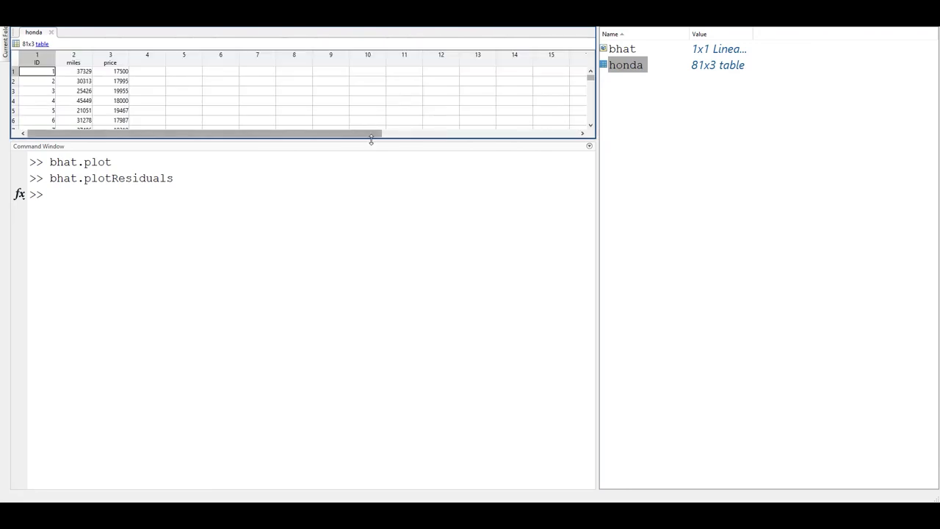
{"action": "left_click_drag", "start_coordinate": [370, 140], "coordinate": [345, 259]}
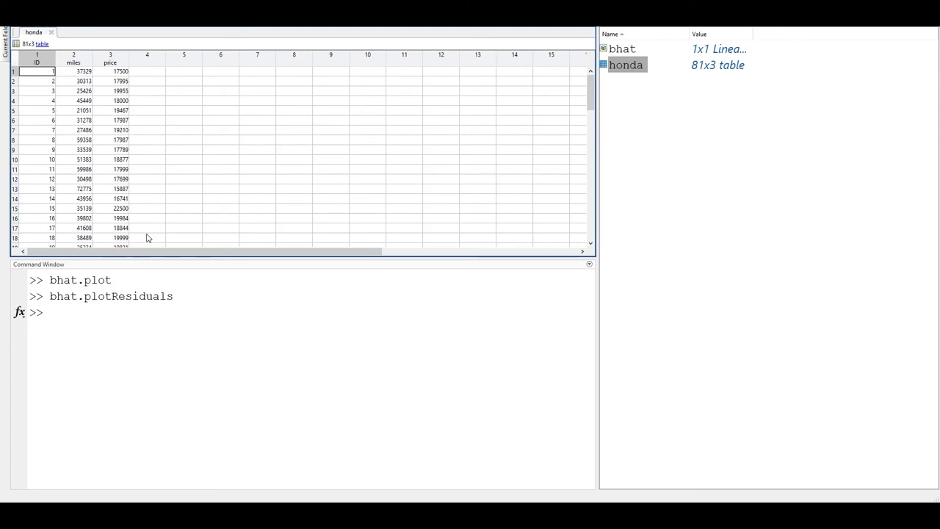
{"action": "left_click", "coordinate": [78, 321]}
Step: Run honda.fittedvalues = bhat.Fitted to add the fitted prices as a fourth column
{"action": "type", "text": "bhat"}
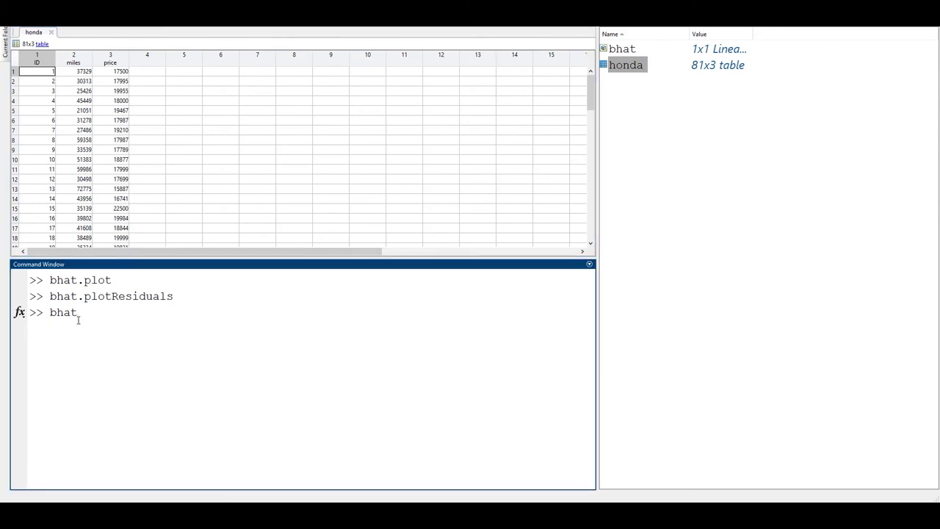
{"action": "type", "text": "."}
{"action": "key", "text": "BackSpace"}
{"action": "key", "text": "BackSpace"}
{"action": "key", "text": "BackSpace"}
{"action": "key", "text": "BackSpace"}
{"action": "key", "text": "BackSpace"}
{"action": "type", "text": "honda.fittedvalues = "}
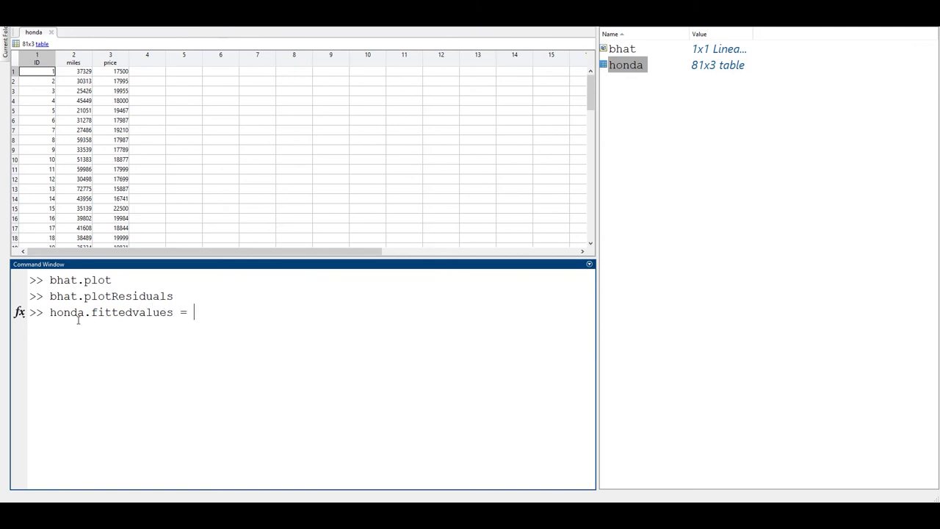
{"action": "type", "text": "bhat.F"}
{"action": "key", "text": "Tab"}
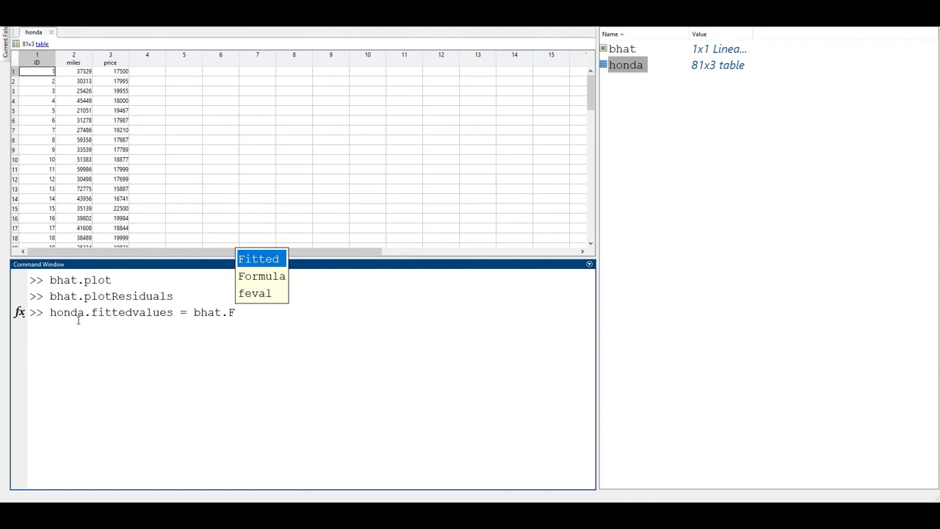
{"action": "key", "text": "Return"}
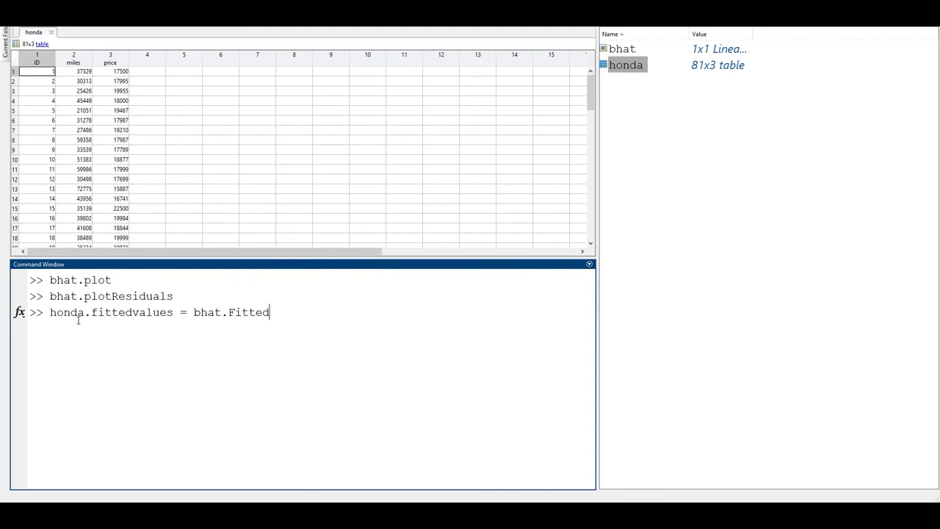
{"action": "key", "text": "Return"}
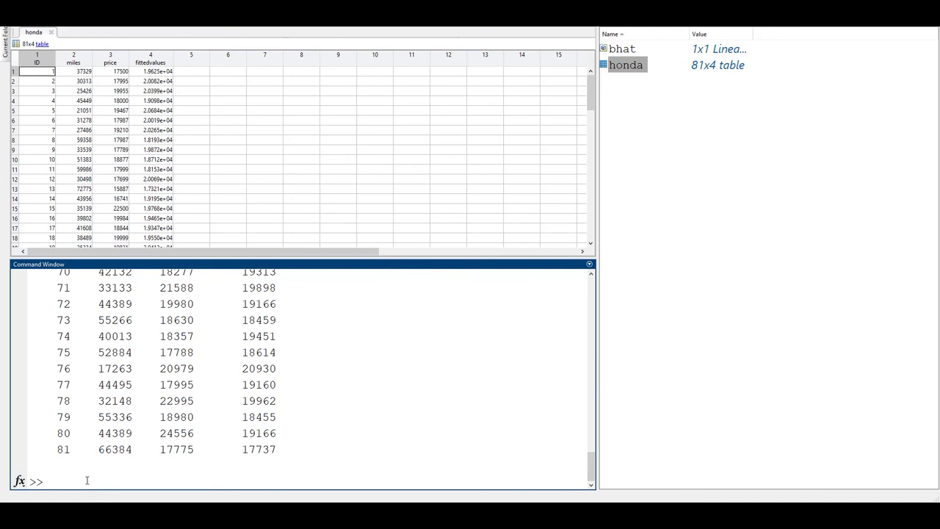
Step: Display the bhat summary (slope −0.065007, tStat −5.1982) with a taller output area
{"action": "type", "text": "bh"}
{"action": "type", "text": "at"}
{"action": "key", "text": "Return"}
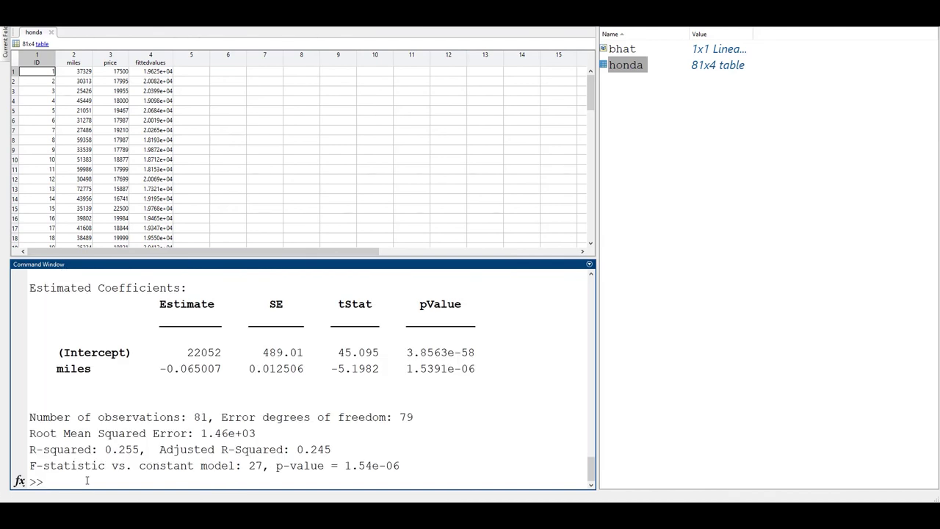
{"action": "left_click_drag", "start_coordinate": [327, 257], "coordinate": [319, 162]}
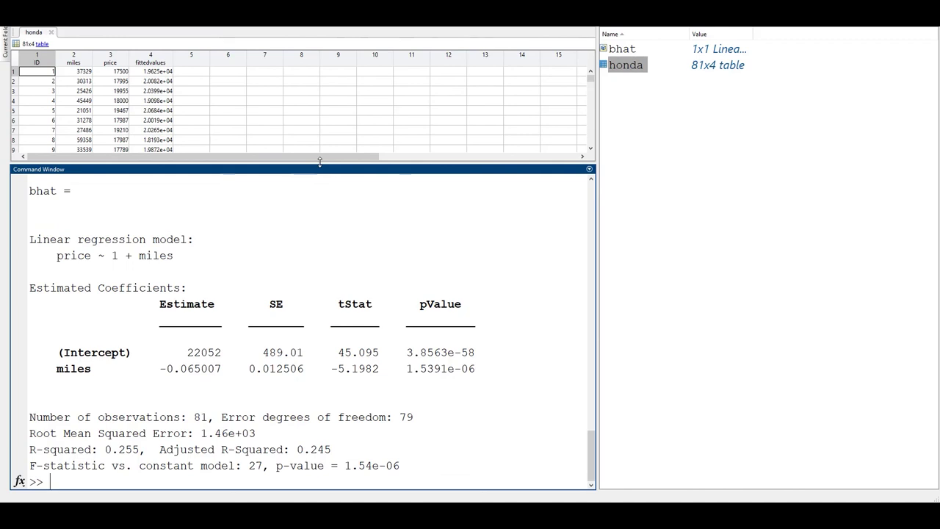